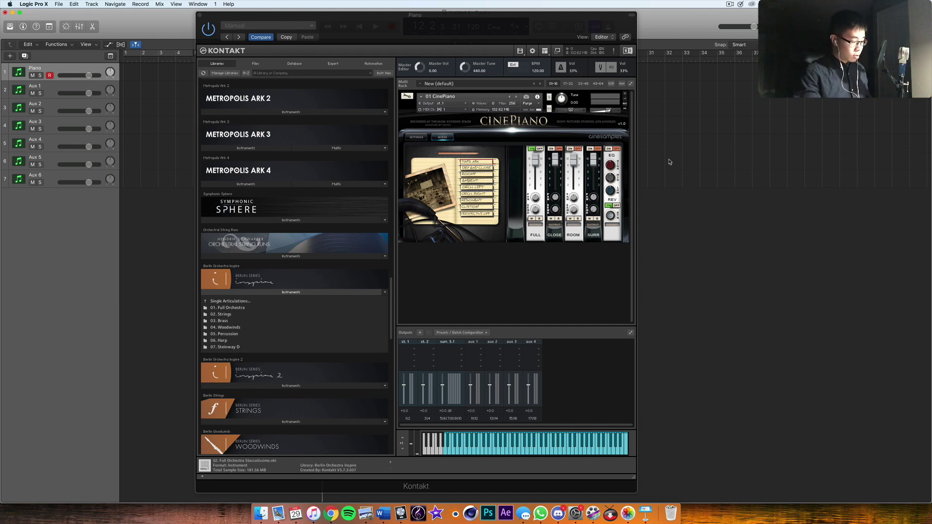
- Move the plug-in window clear of the transport, turn on the metronome click and set the project tempo to 135
scroll(649, 202, right, 1)
drag(415, 15, 334, 134)
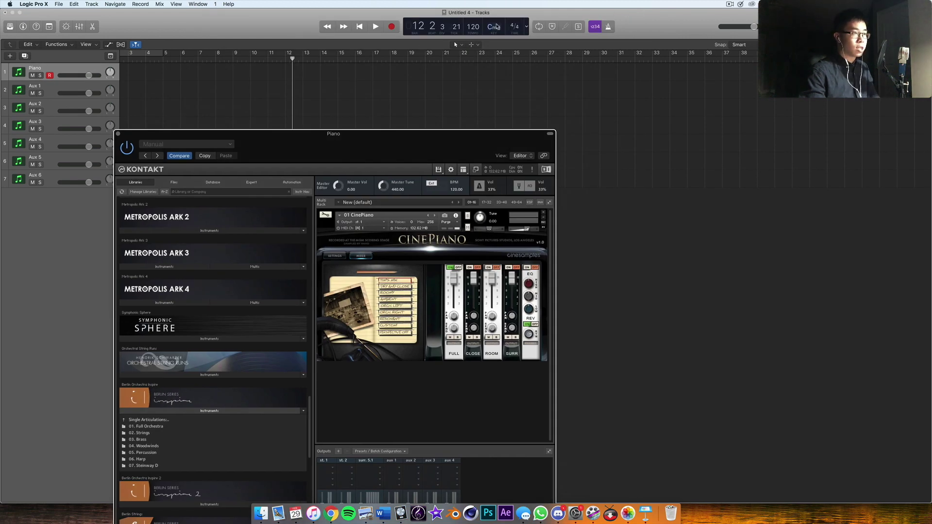
click(608, 26)
key(space)
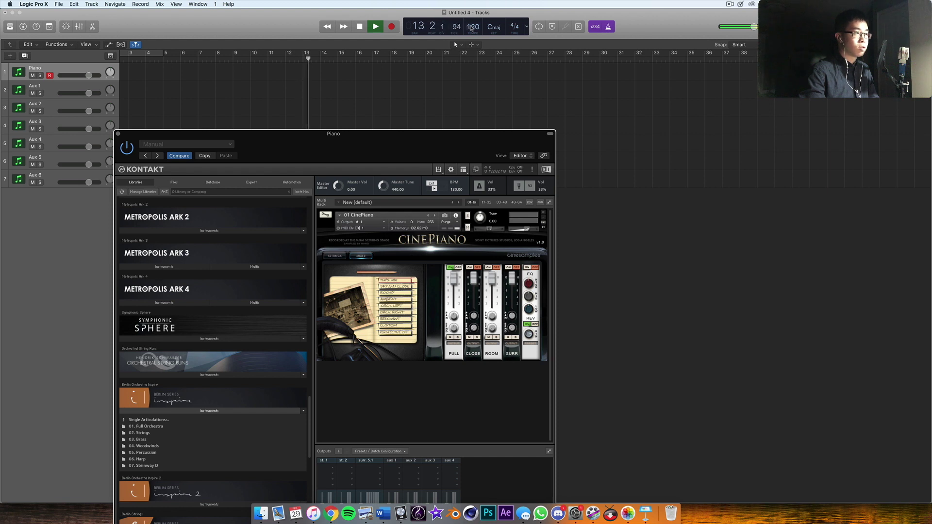
key(space)
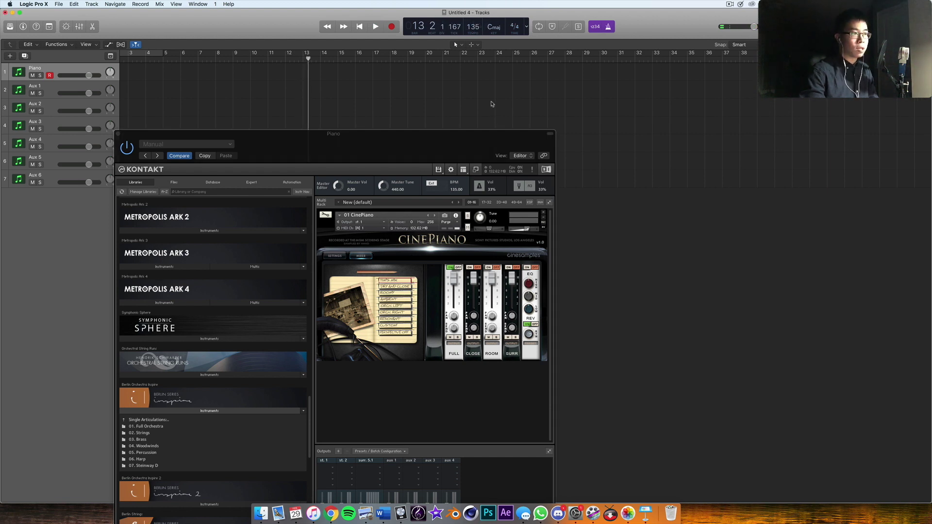
- Record the piano part on the Piano track from bar 1 up to bar 9
key(Return)
key(space)
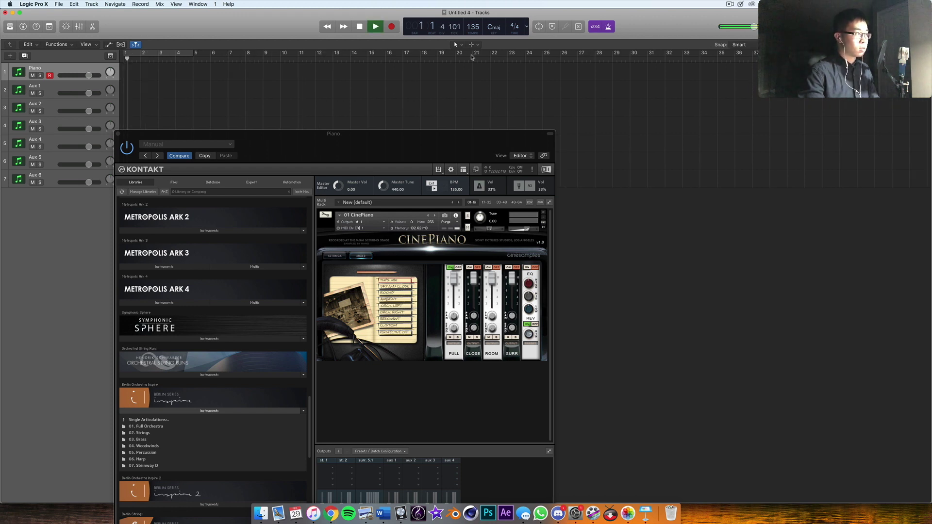
key(r)
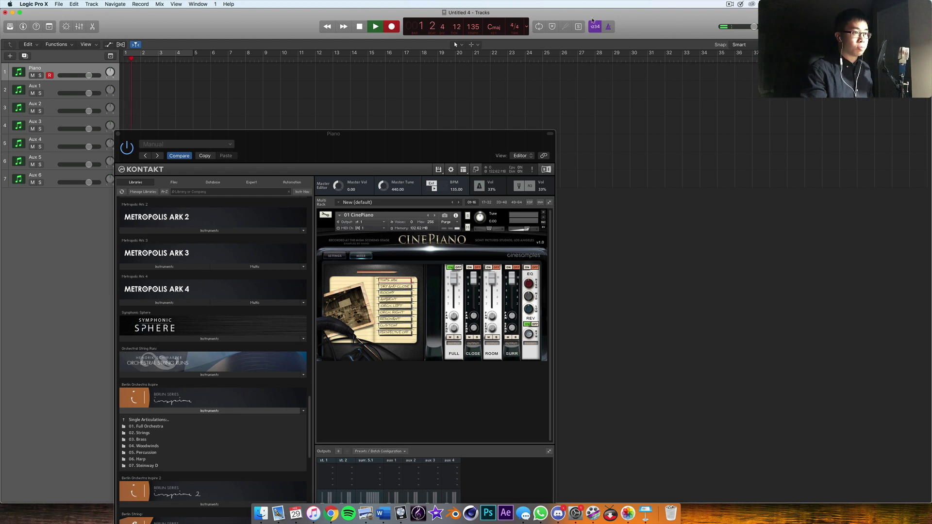
key(space)
key(r)
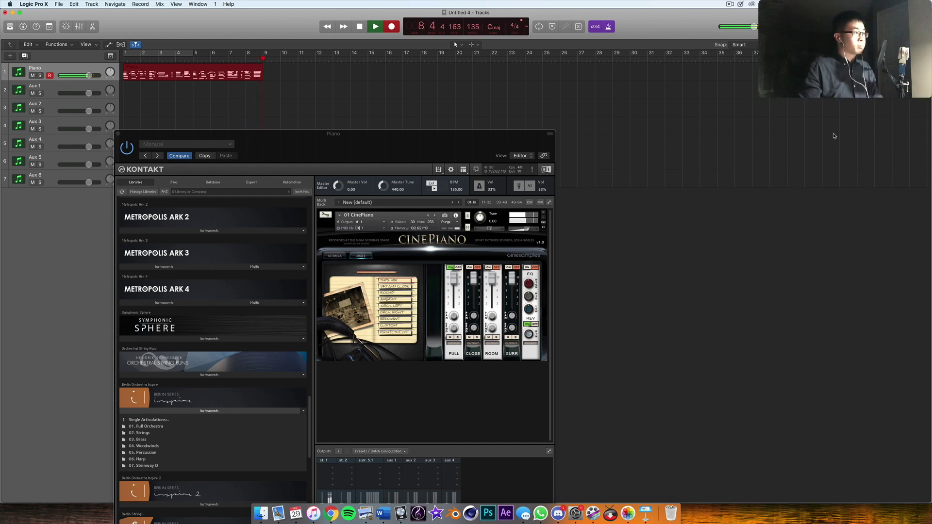
key(space)
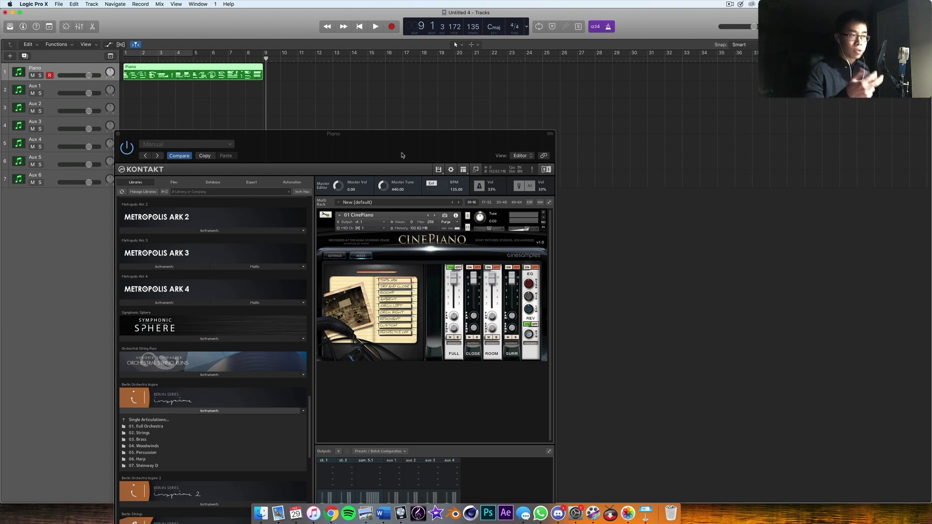
- Load the 01 Trumpet Ensemble Articulations instrument from the CineBrass Core library into Kontakt
drag(372, 146, 468, 36)
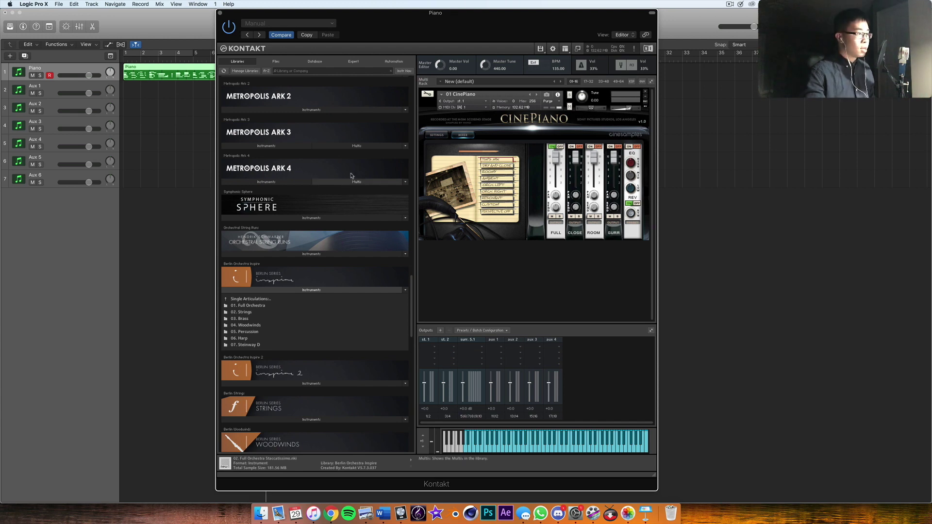
scroll(357, 174, down, 3)
scroll(356, 175, down, 10)
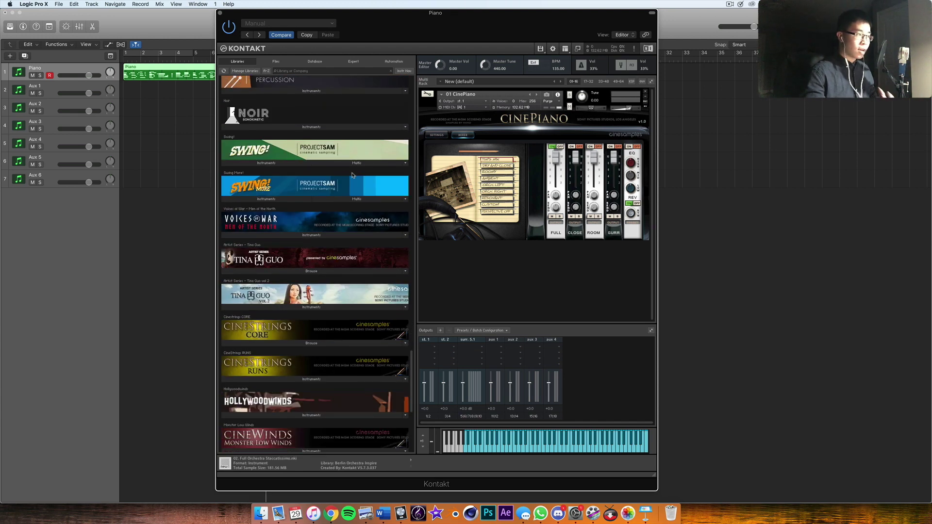
scroll(340, 198, down, 12)
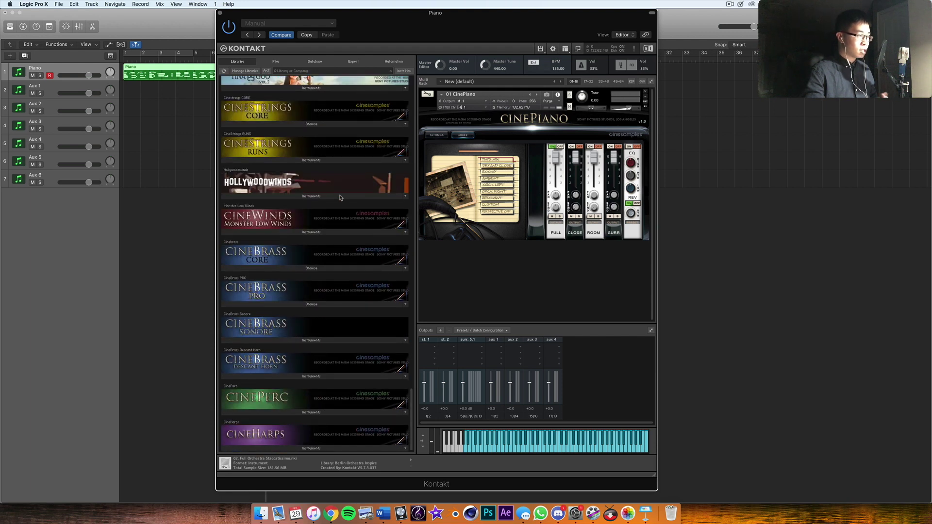
click(285, 268)
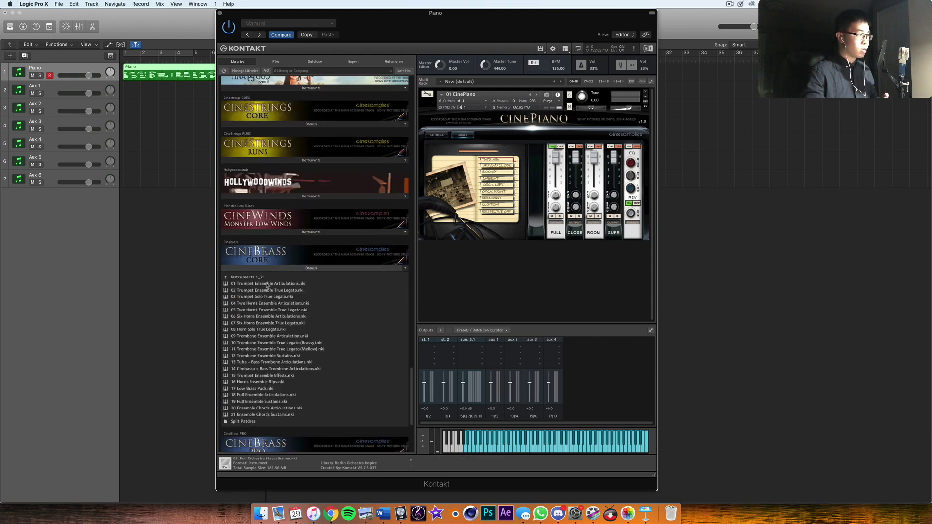
double_click(287, 284)
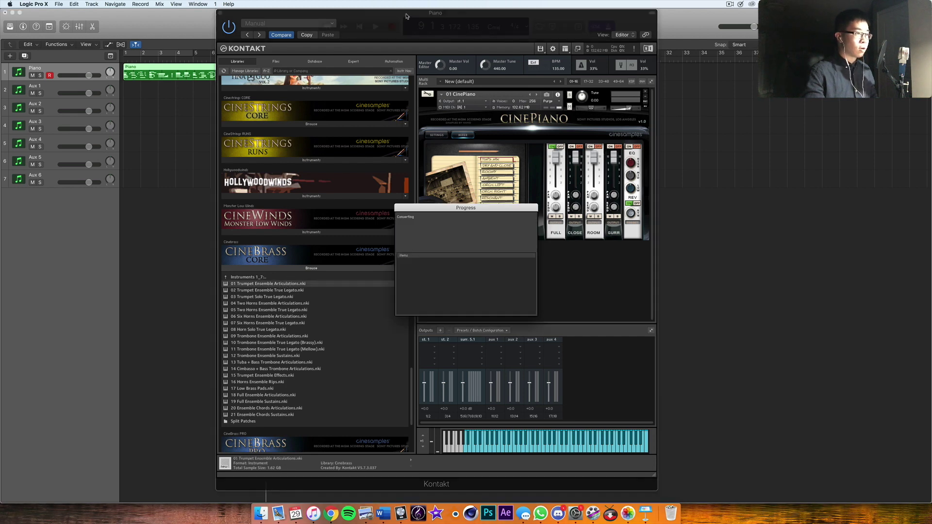
drag(443, 18, 458, 29)
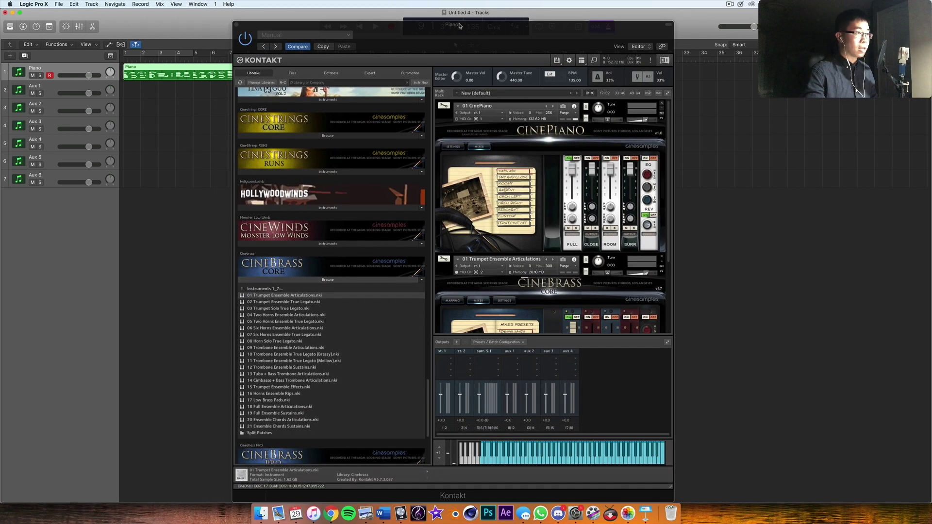
- Record the trumpet melody on the Aux 1 track from bar 1 up to bar 9
click(60, 88)
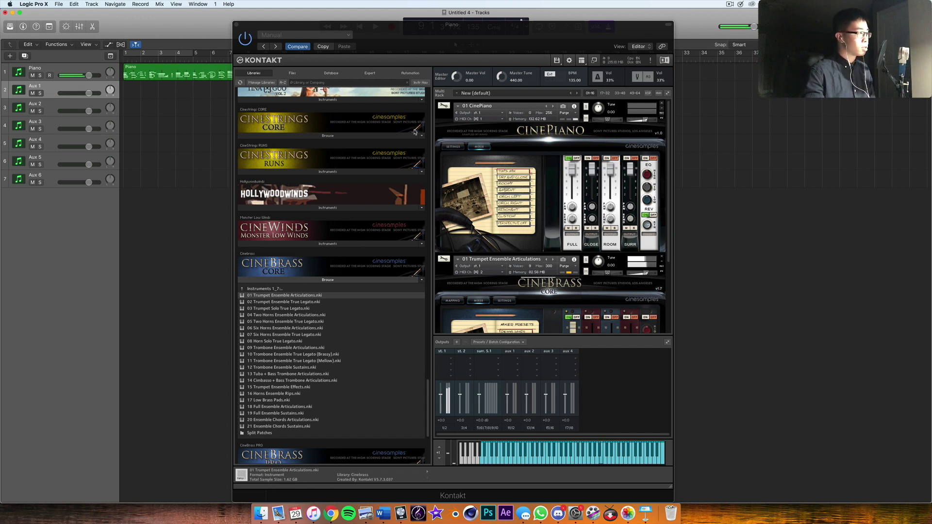
key(Return)
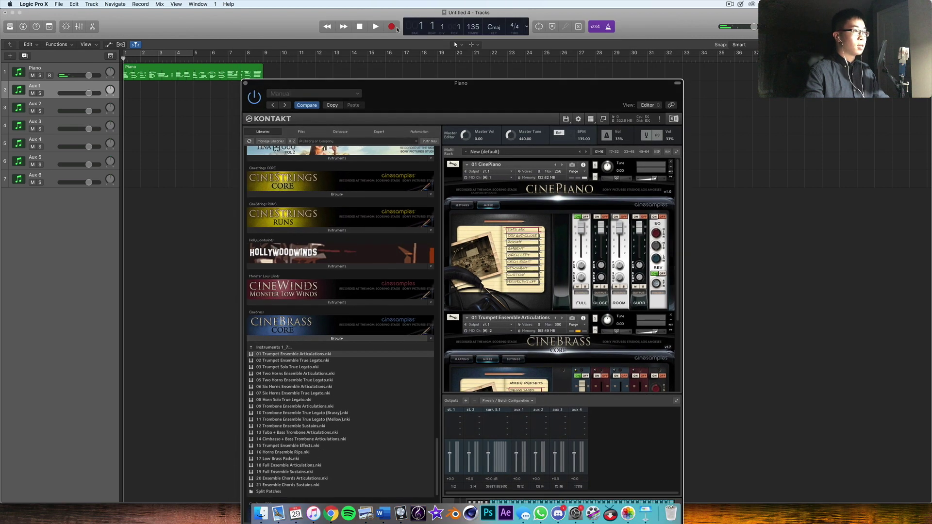
scroll(553, 213, down, 3)
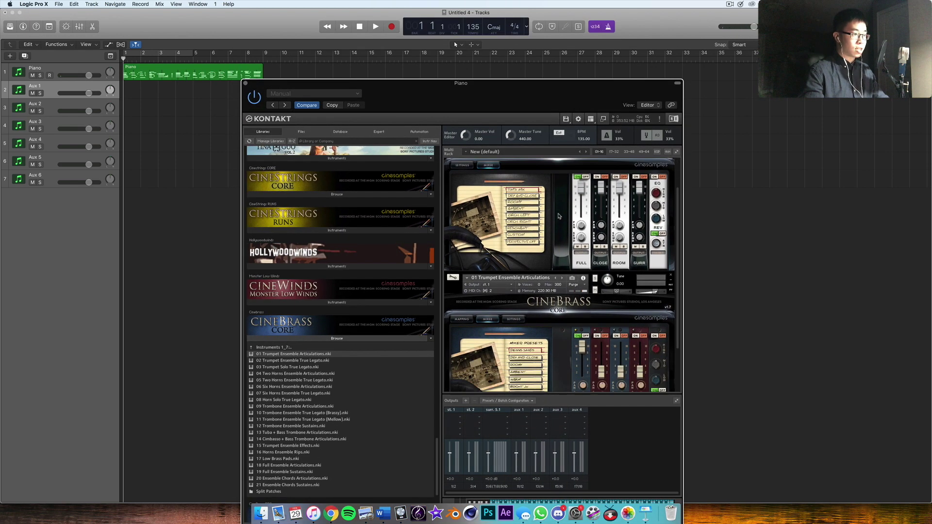
click(390, 30)
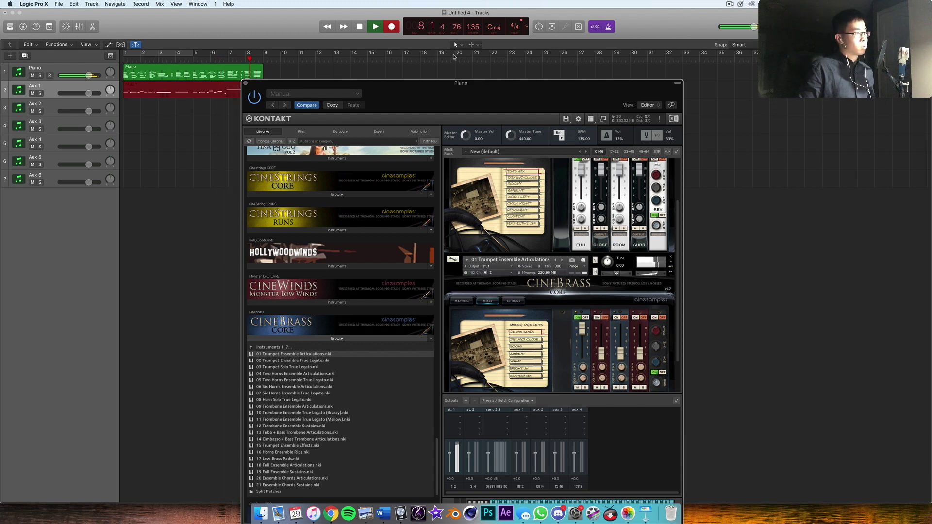
key(space)
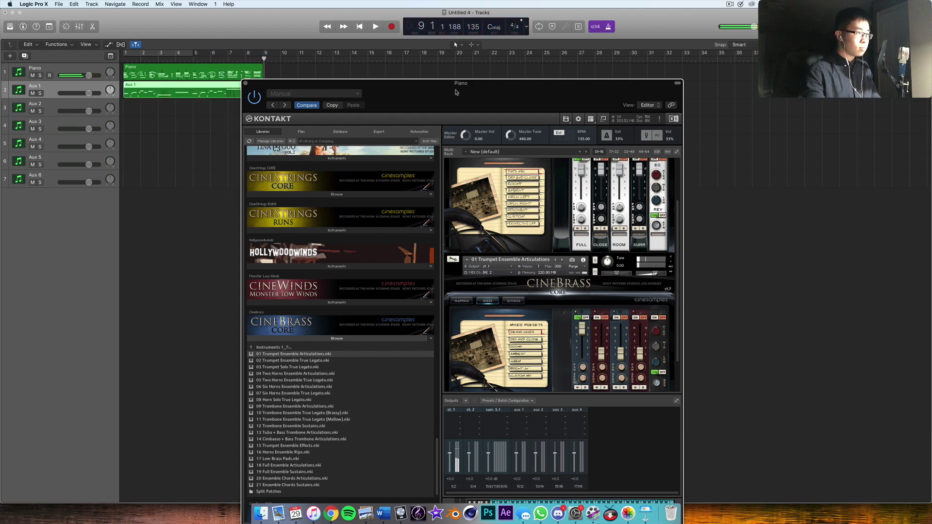
- Open the Aux 1 region in the Piano Roll and enlarge the editor, moving the plug-in window out of the way
double_click(227, 94)
drag(242, 263, 220, 483)
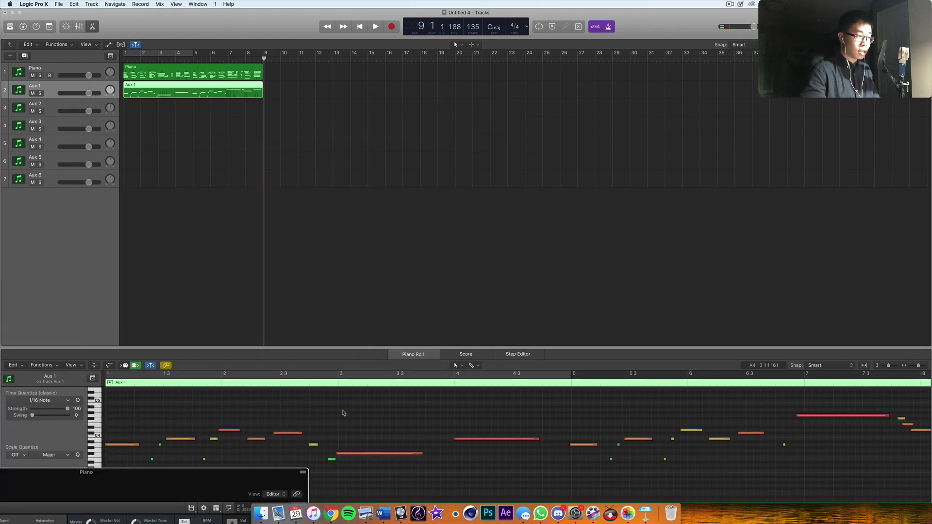
drag(275, 474, 263, 504)
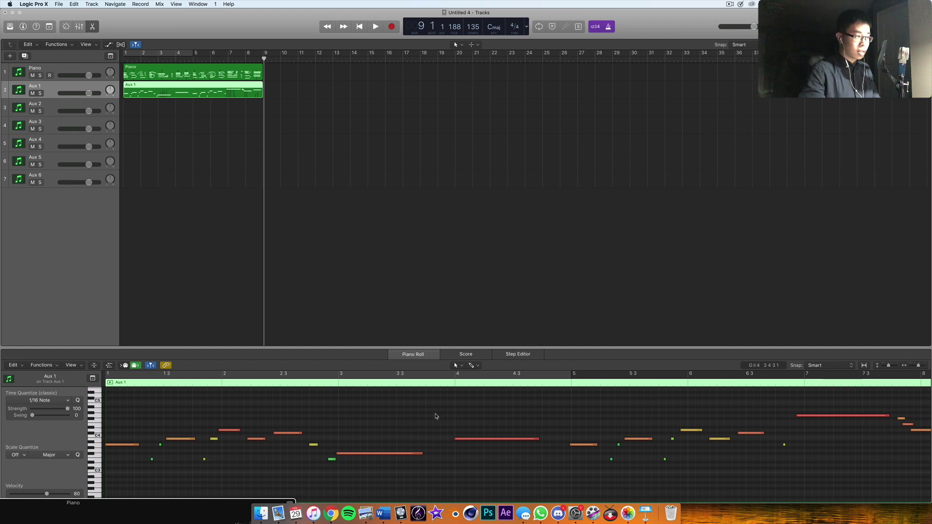
drag(288, 348, 291, 248)
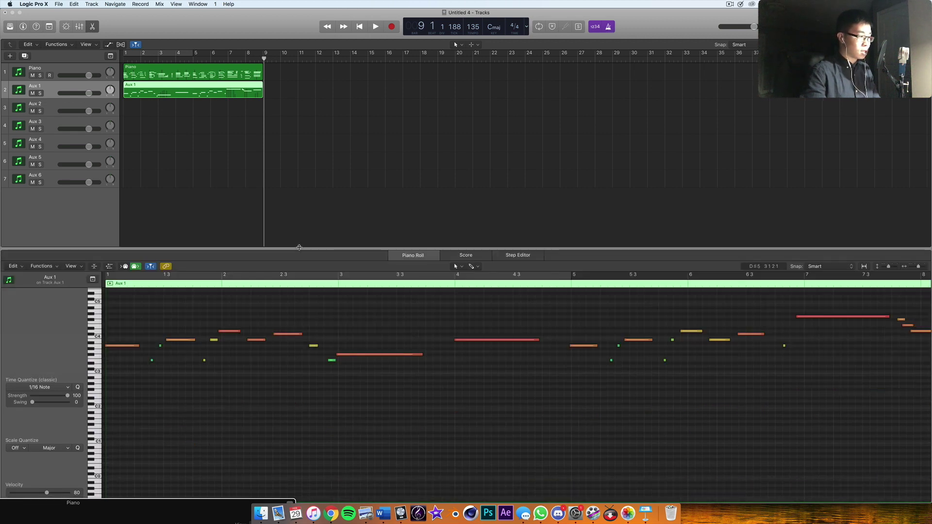
- Quantize all notes of the Aux 1 region to 1/16 Note with strength 76 and play the result from the start
key(super+a)
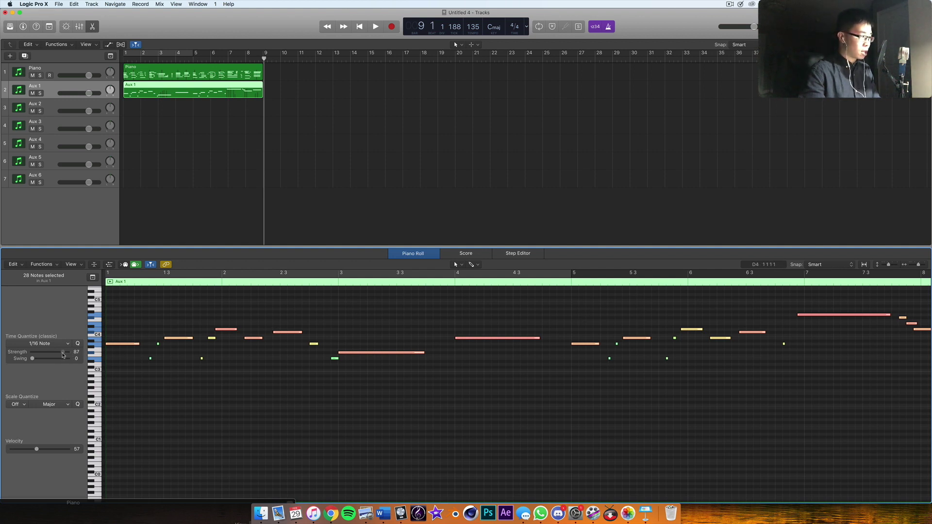
click(226, 365)
key(Return)
key(space)
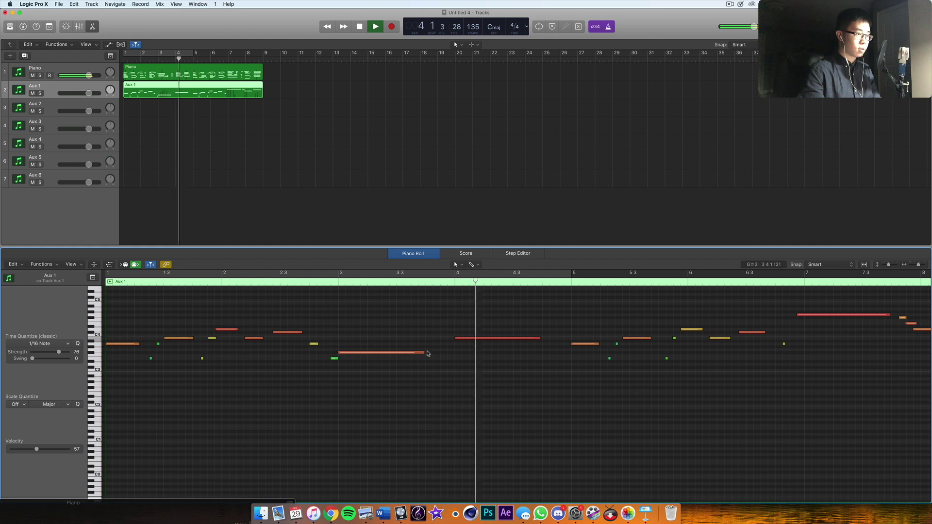
- Lower the long note at bar 4 to just below the bar 3 note's pitch, and extend the bar 3 note to bar 4
key(space)
click(464, 338)
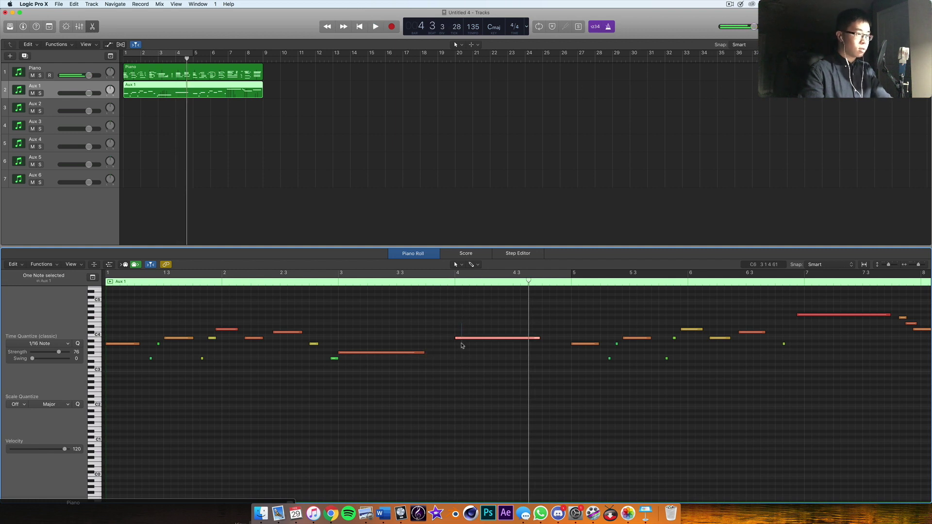
mouse_move(465, 341)
mouse_down()
mouse_move(464, 362)
mouse_move(436, 354)
mouse_move(457, 354)
mouse_up()
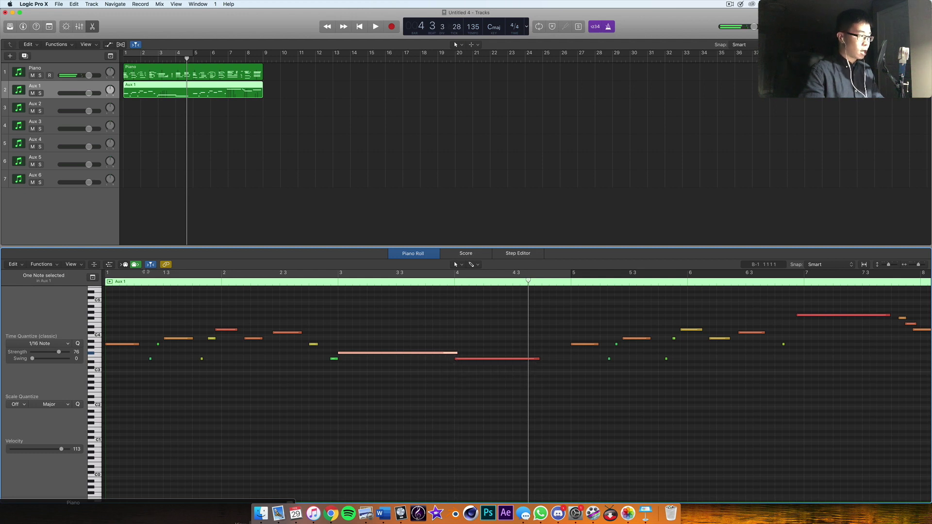
- Show the Sustain Pedal controller lane and raise the pedal to 124 just before bar 3
key(a)
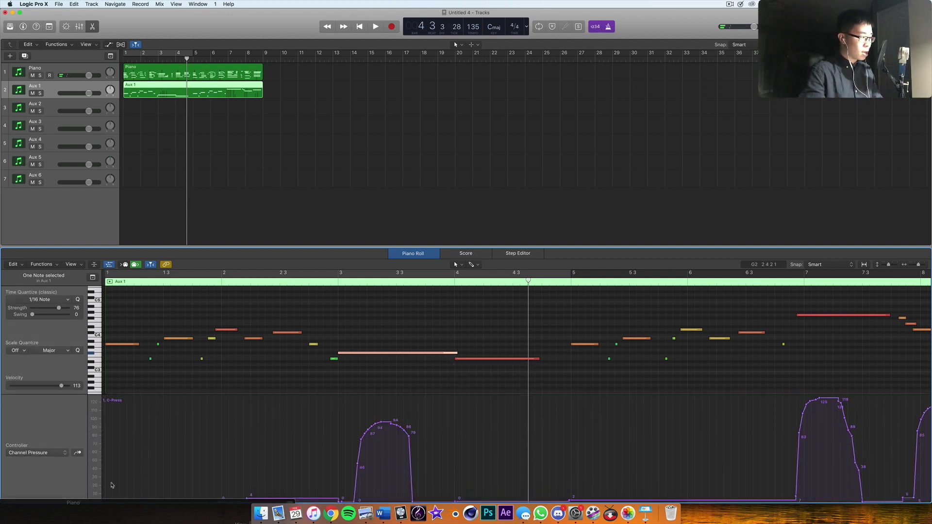
click(64, 452)
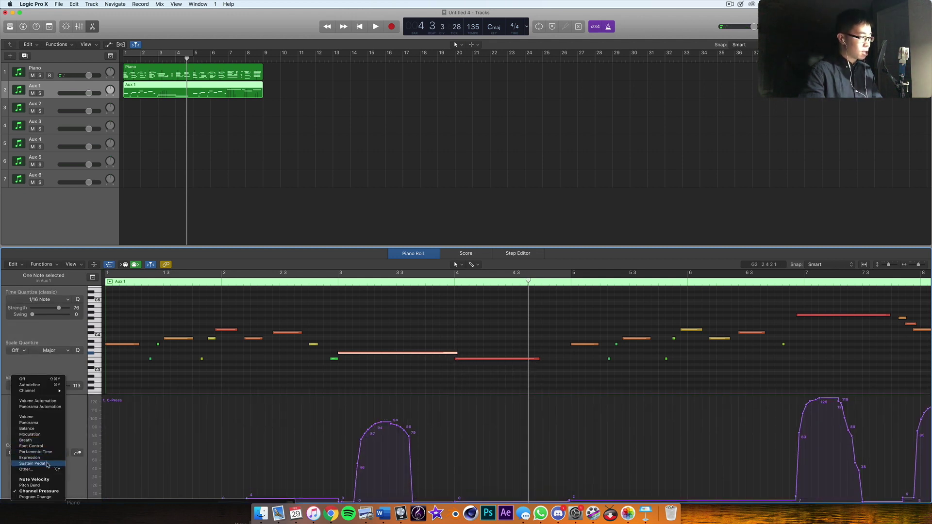
click(47, 464)
click(333, 487)
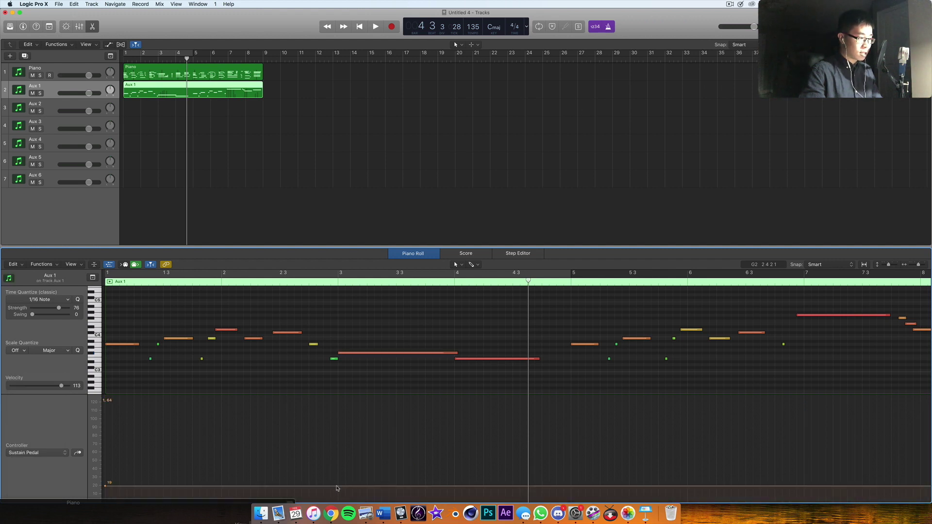
mouse_move(333, 488)
mouse_down()
mouse_move(340, 500)
mouse_move(345, 393)
mouse_up()
- Play the held passage and end the sustain pedal with a value of 0 just before bar 5
key(space)
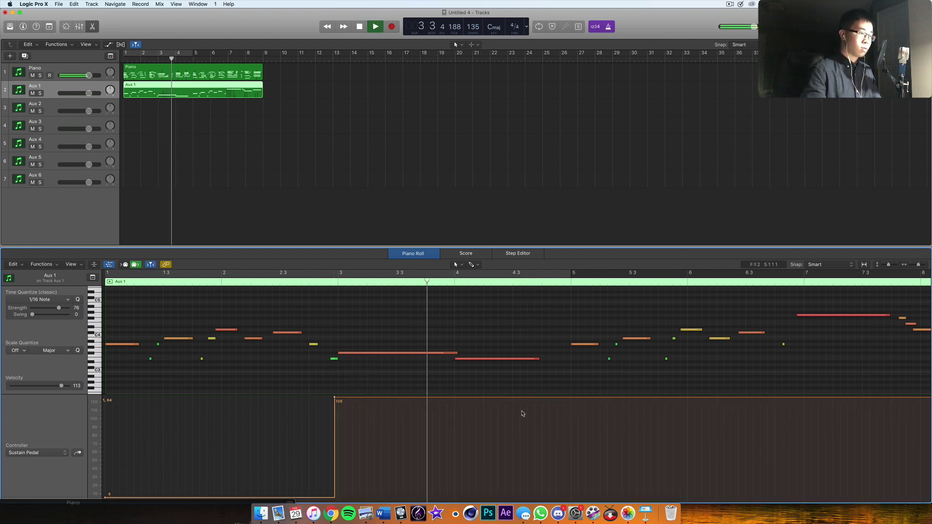
click(553, 396)
key(space)
drag(559, 406, 556, 499)
- Try a shorter bar 4 note, play the region from the start, and restore the note's length
drag(541, 360, 519, 361)
key(Return)
key(space)
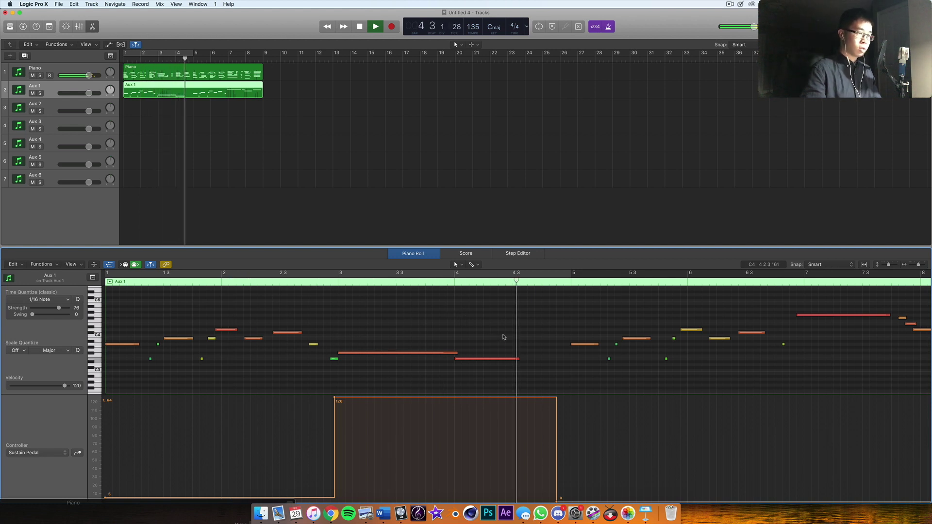
key(space)
drag(519, 359, 541, 358)
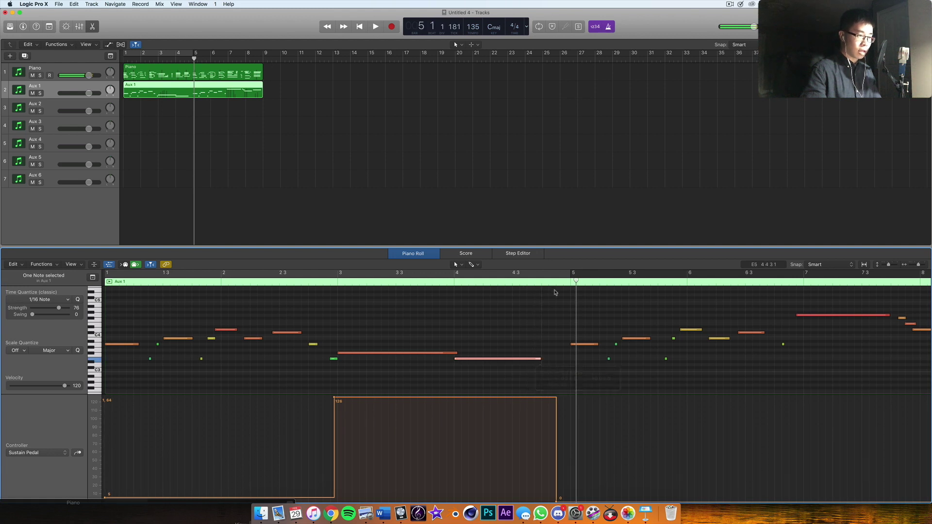
- Move the sustain pedal's release point slightly earlier in bar 4 and play back the second half of the region
key(space)
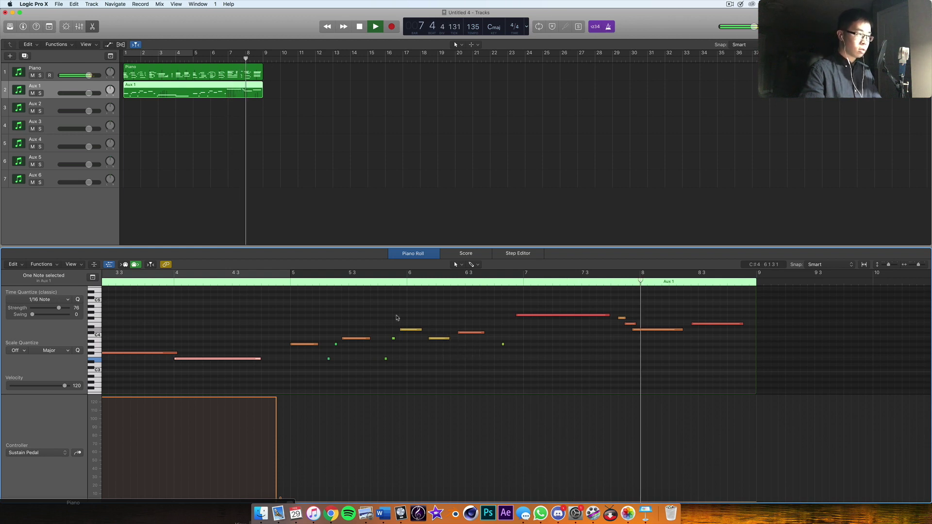
key(space)
click(318, 482)
drag(232, 505, 172, 523)
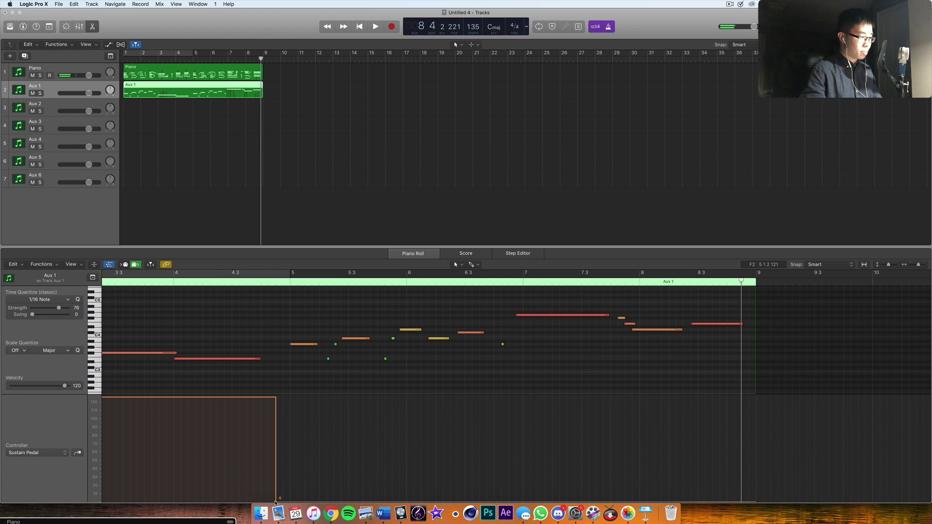
drag(275, 502, 268, 500)
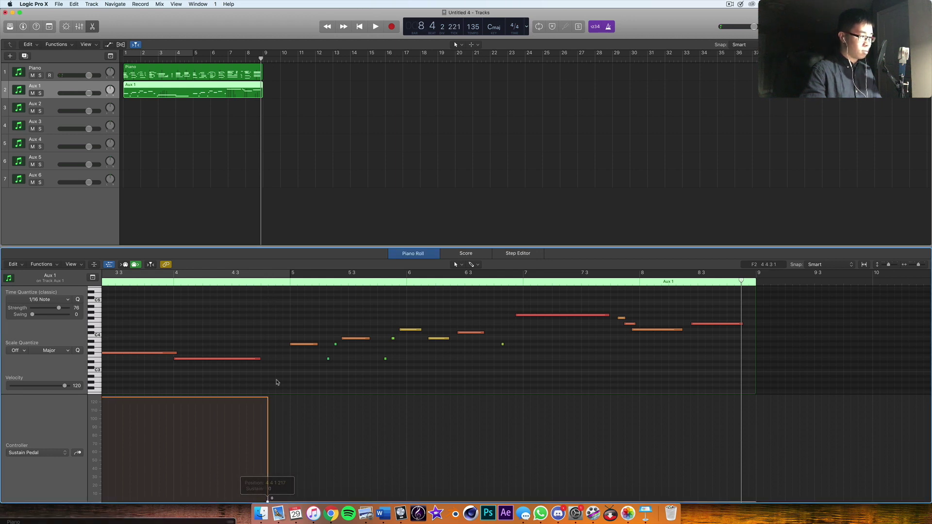
click(282, 280)
key(space)
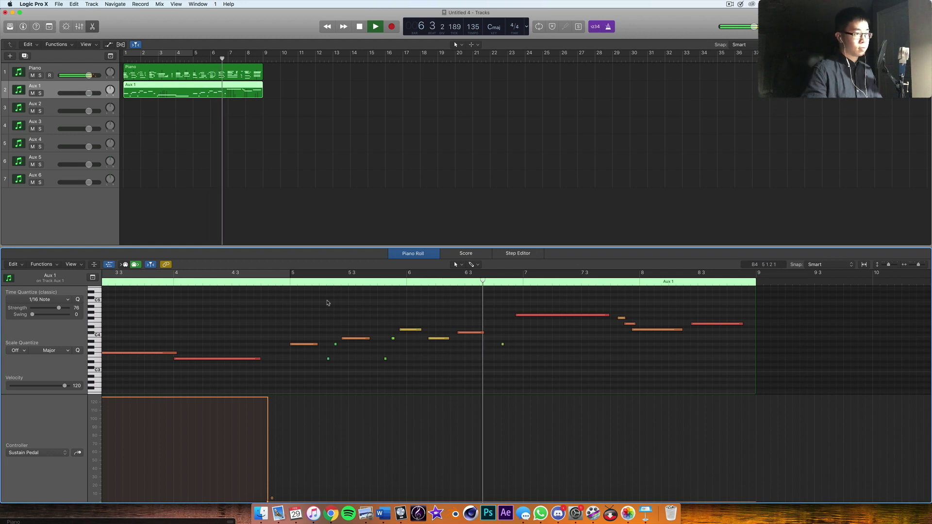
- Stop playback, raise the sustain pedal to 127 just before bar 7, and drop it to 0 just before bar 8
key(space)
click(509, 501)
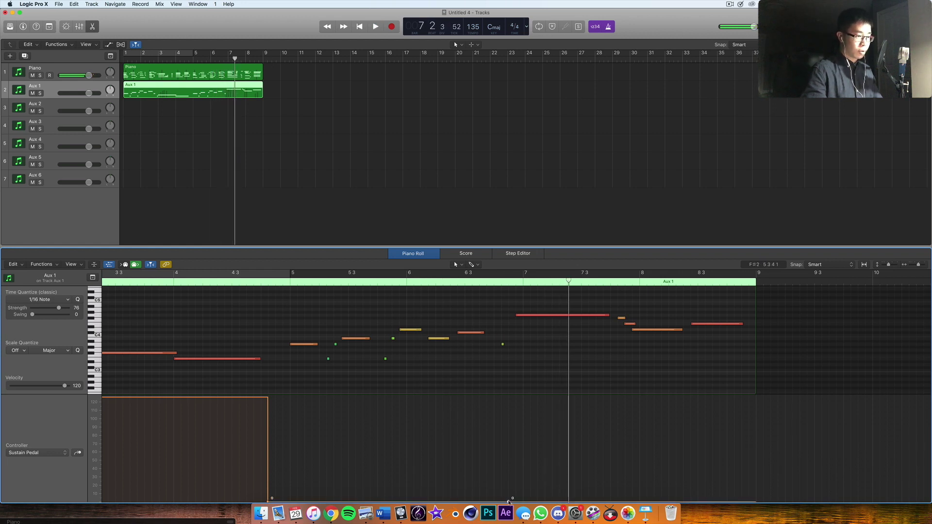
drag(510, 502, 514, 407)
drag(613, 409, 613, 499)
click(570, 228)
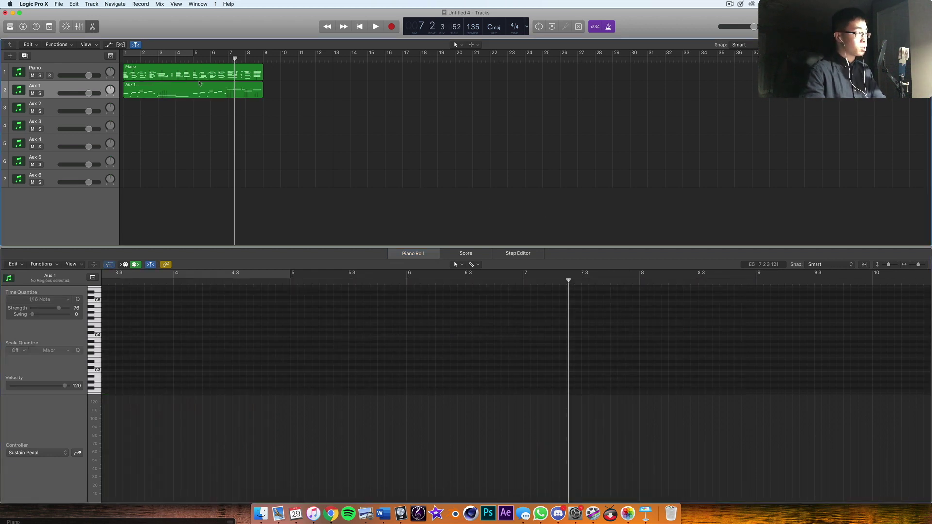
click(199, 83)
scroll(555, 359, left, 5)
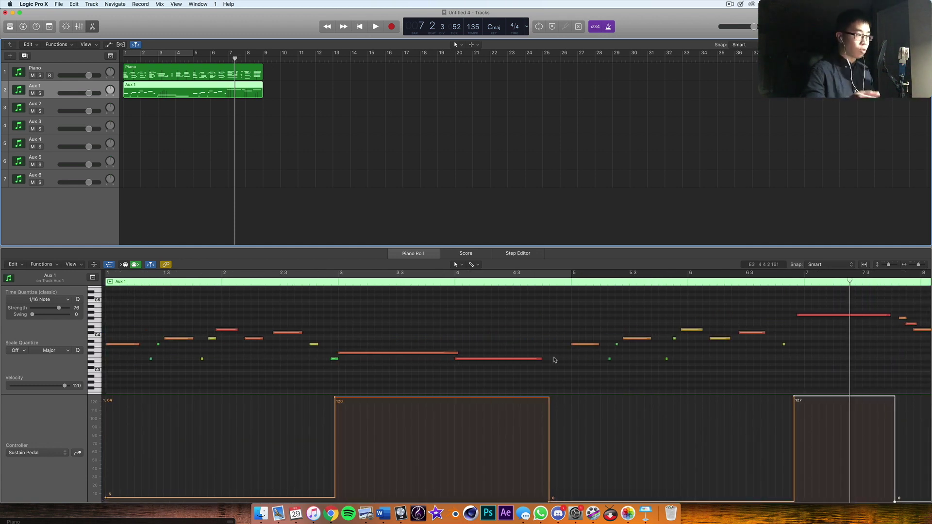
- Return to the start, select the Aux 2 track, and bring Kontakt into view with the CineBrass Core instrument list collapsed
key(Return)
click(71, 102)
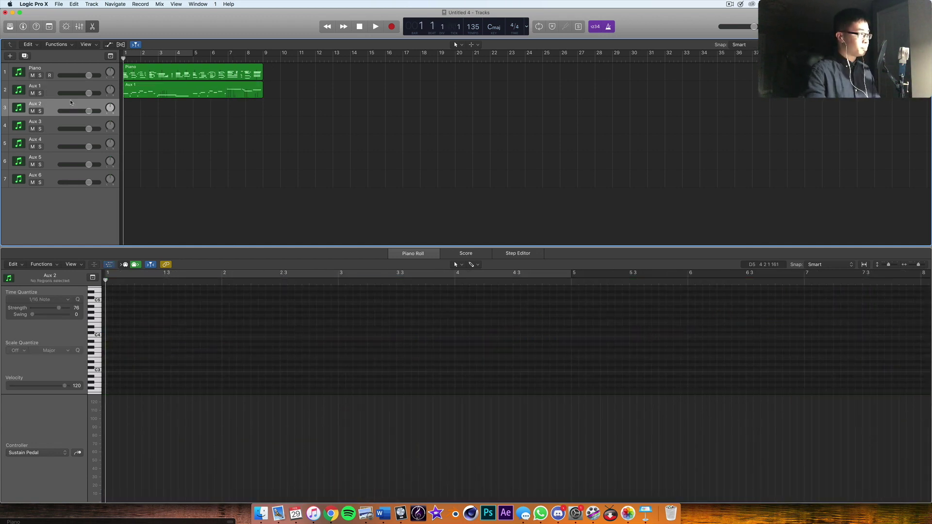
drag(159, 522, 597, 46)
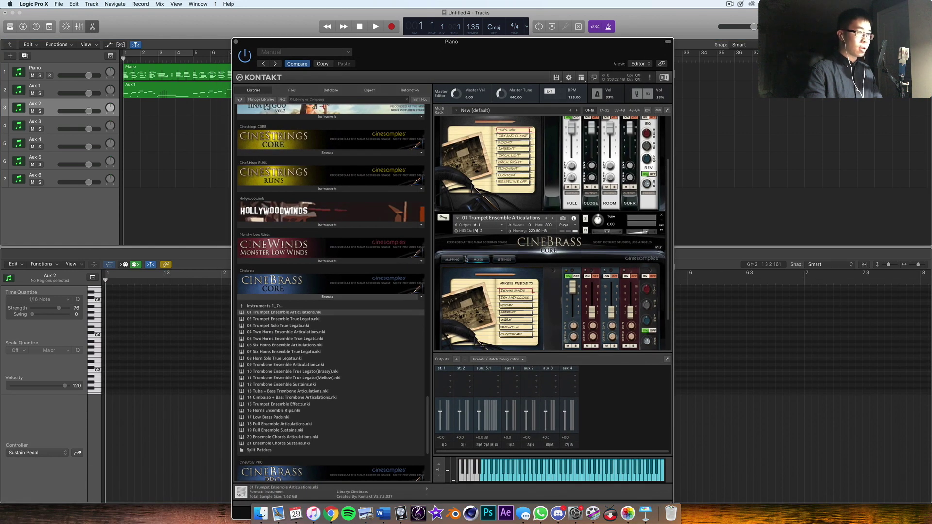
click(327, 299)
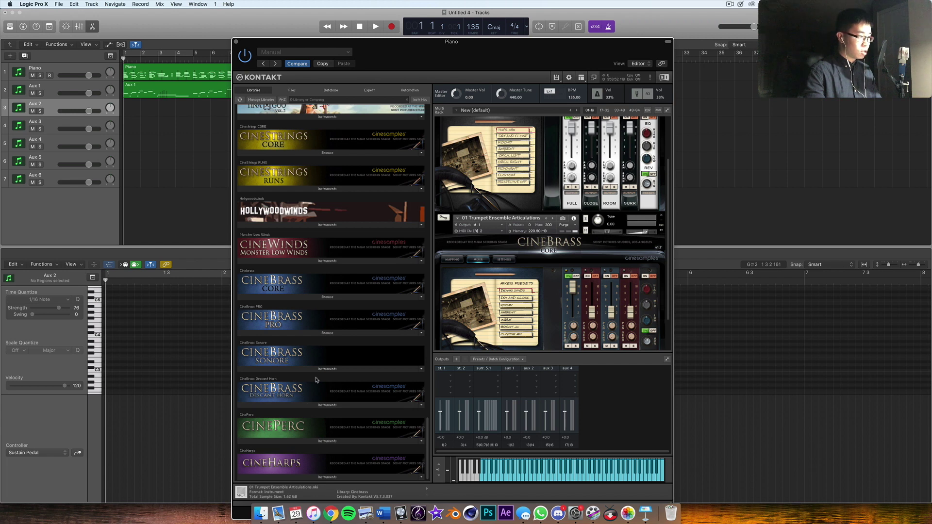
- Load 03. Low Strings 8va Spiccato from the Strings folder of the Berlin Orchestra Inspire library
scroll(316, 311, up, 5)
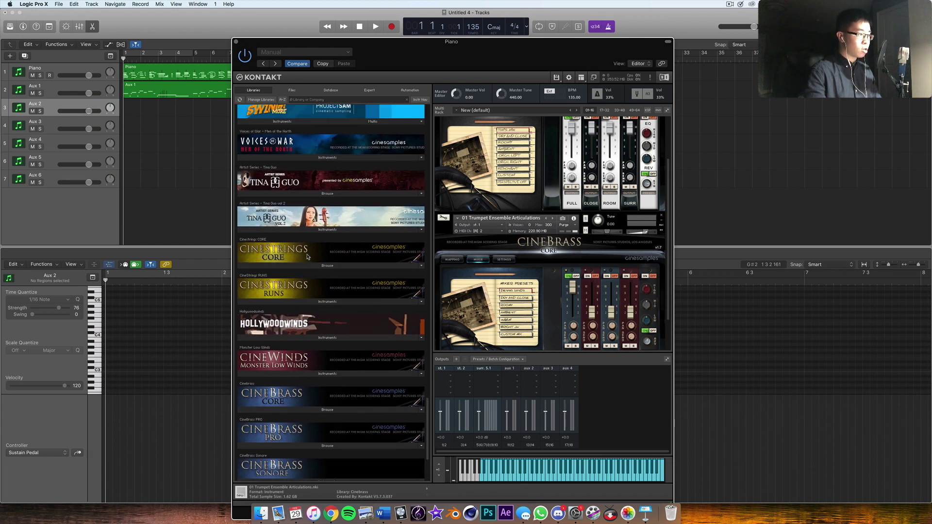
scroll(306, 268, up, 15)
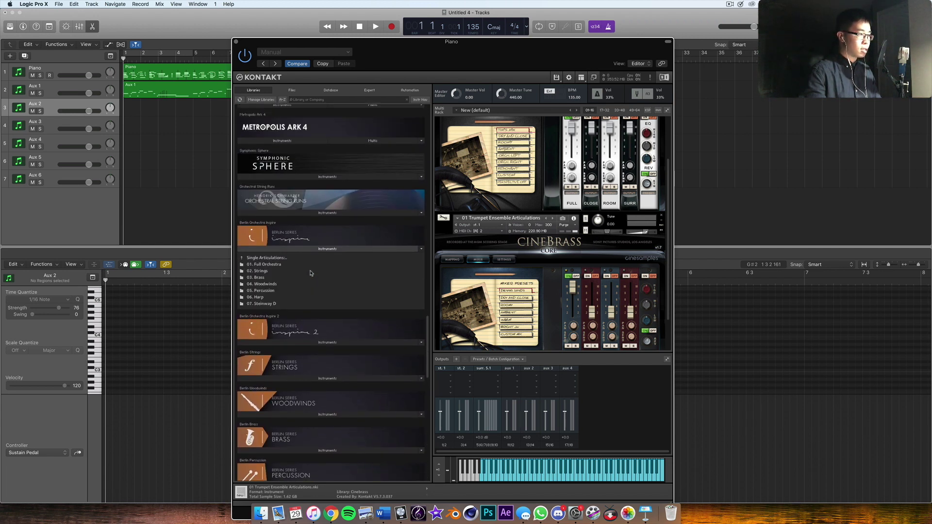
click(267, 271)
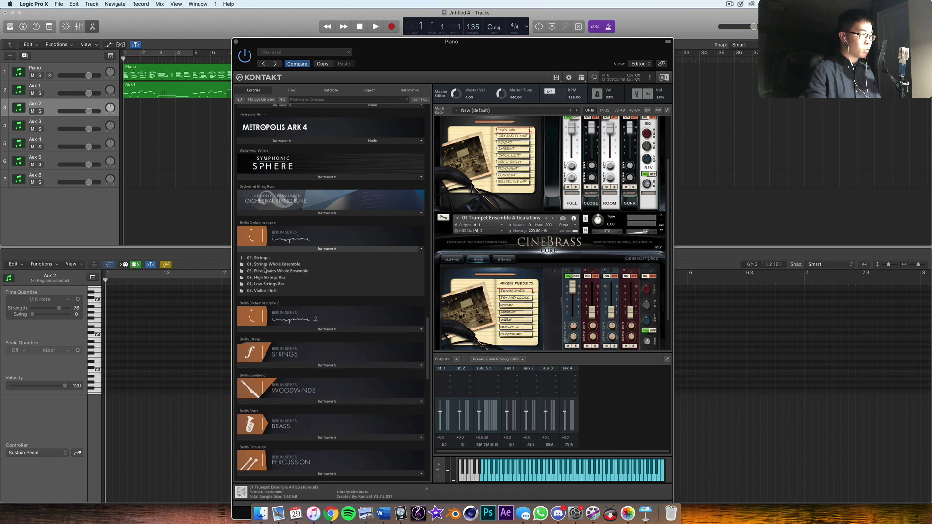
click(277, 284)
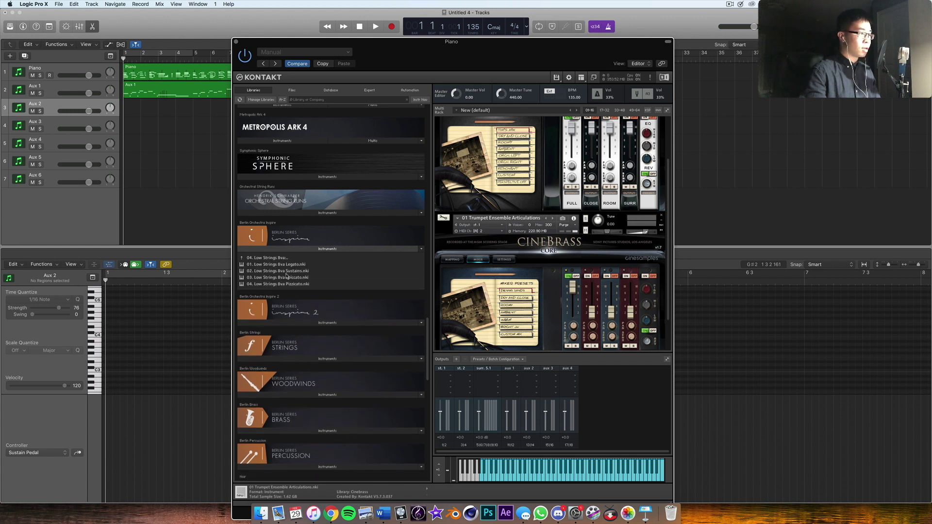
double_click(306, 278)
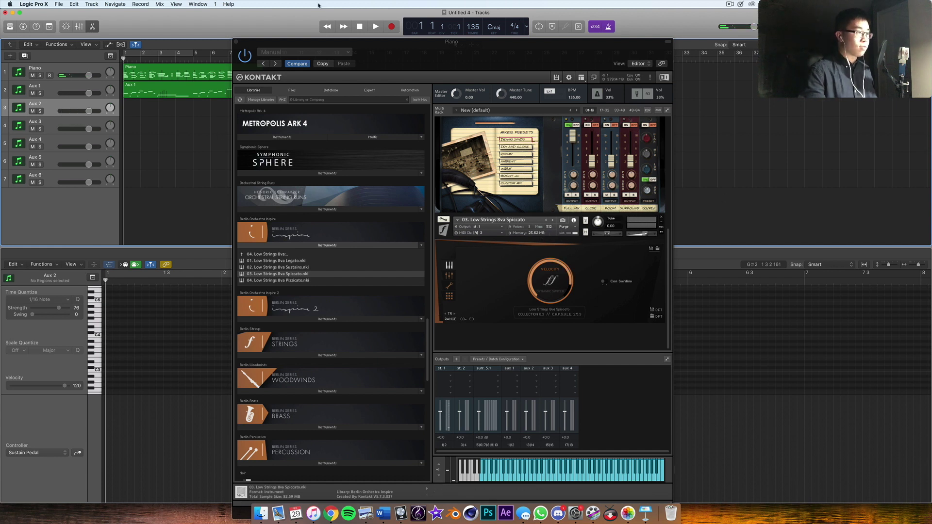
- Record the low strings spiccato part on the Aux 2 track through bar 8 and uncover the recorded notes
drag(451, 59, 461, 127)
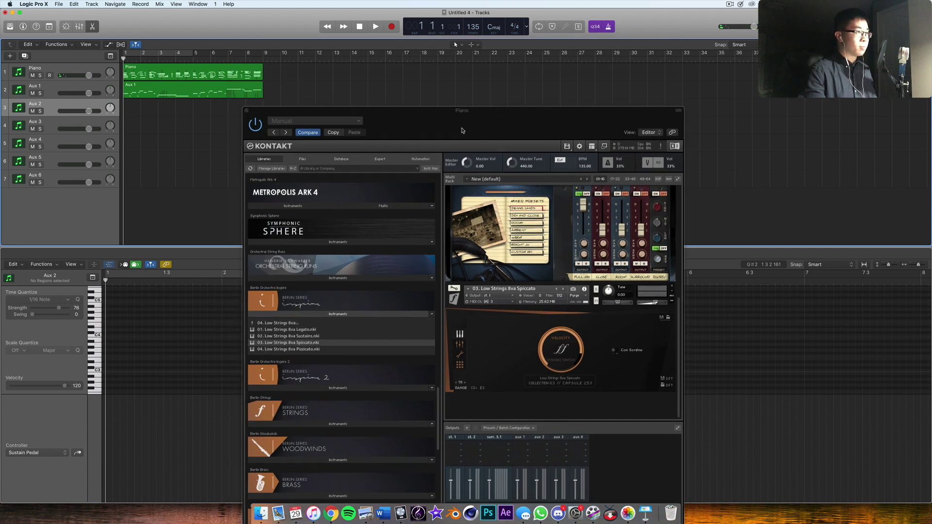
click(393, 27)
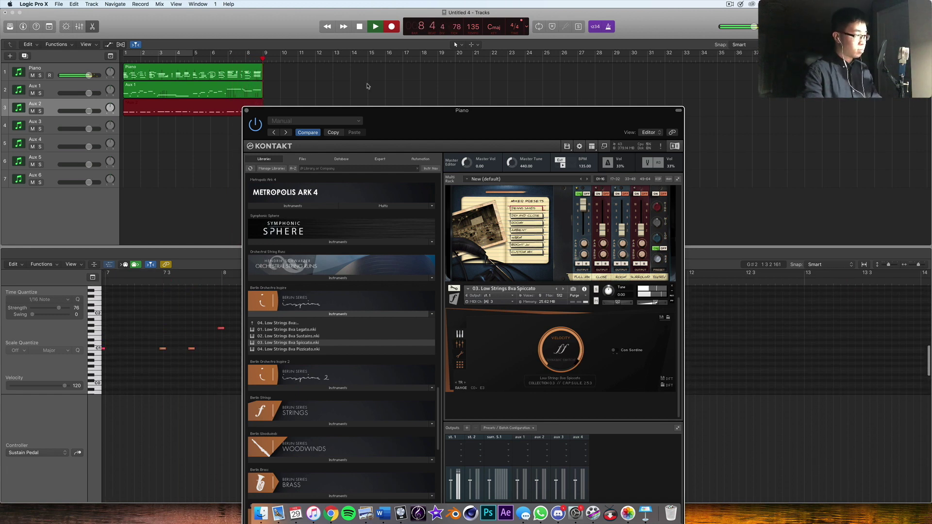
key(space)
drag(368, 111, 252, 408)
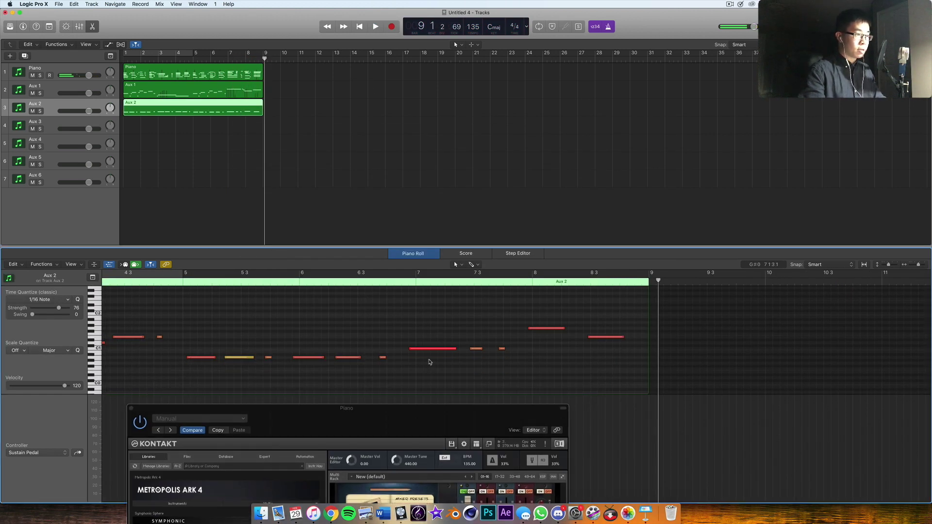
- Shift all Aux 2 notes after the first one in bar 5 slightly later, including the two notes in bar 8
key(super+a)
click(450, 333)
scroll(428, 338, left, 10)
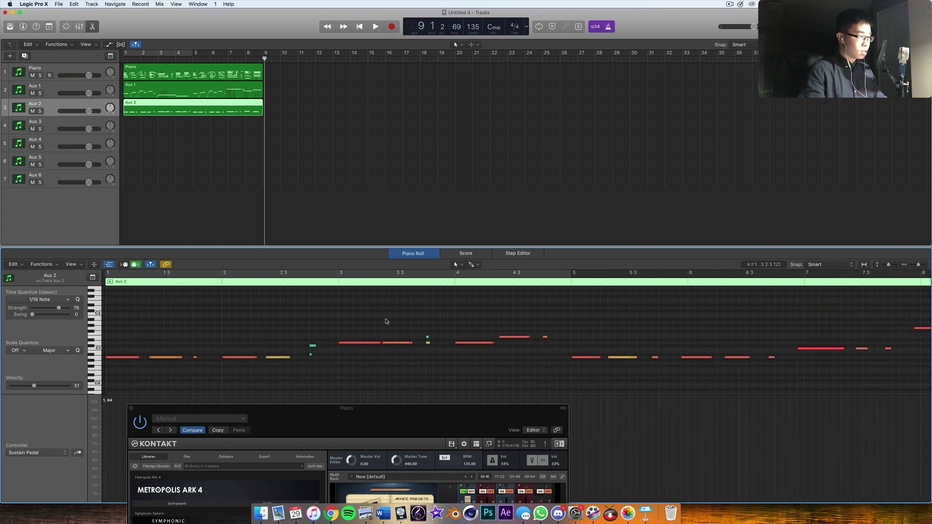
scroll(387, 322, right, 3)
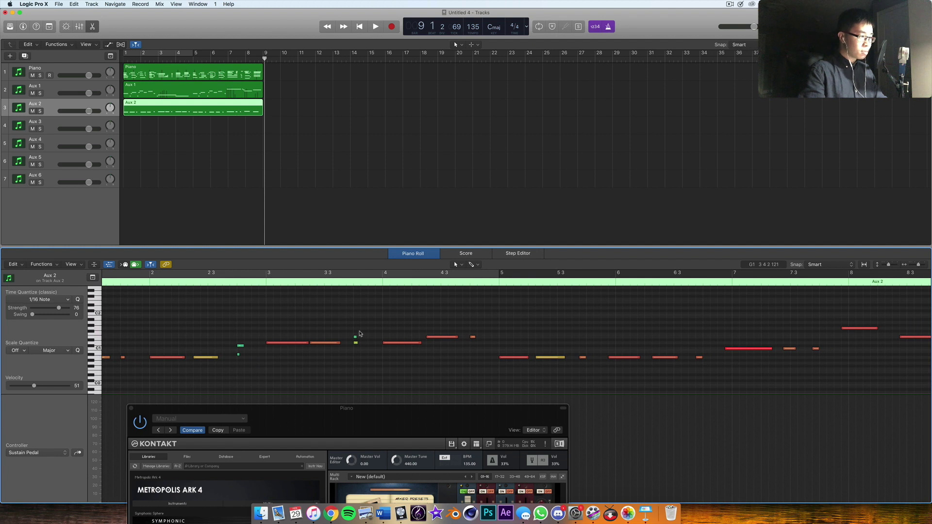
scroll(359, 334, right, 6)
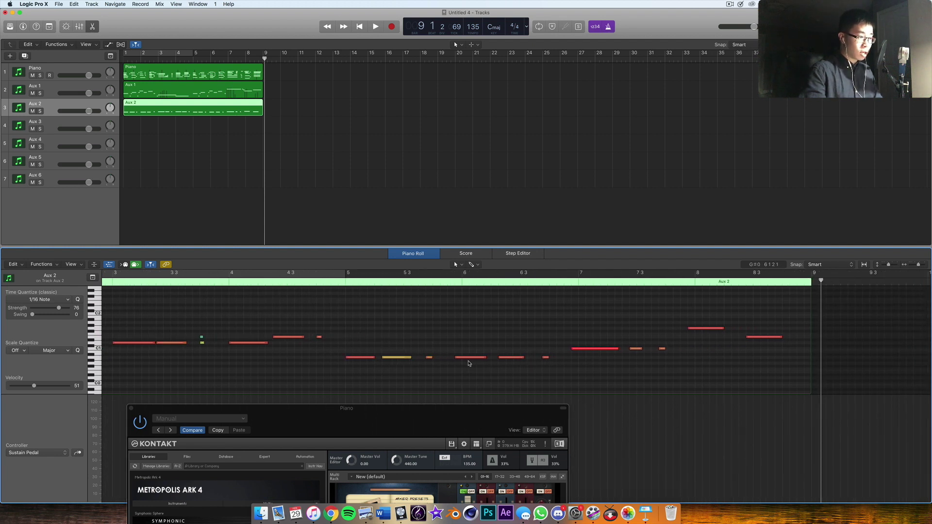
drag(407, 353, 672, 375)
drag(599, 351, 605, 351)
drag(688, 314, 765, 338)
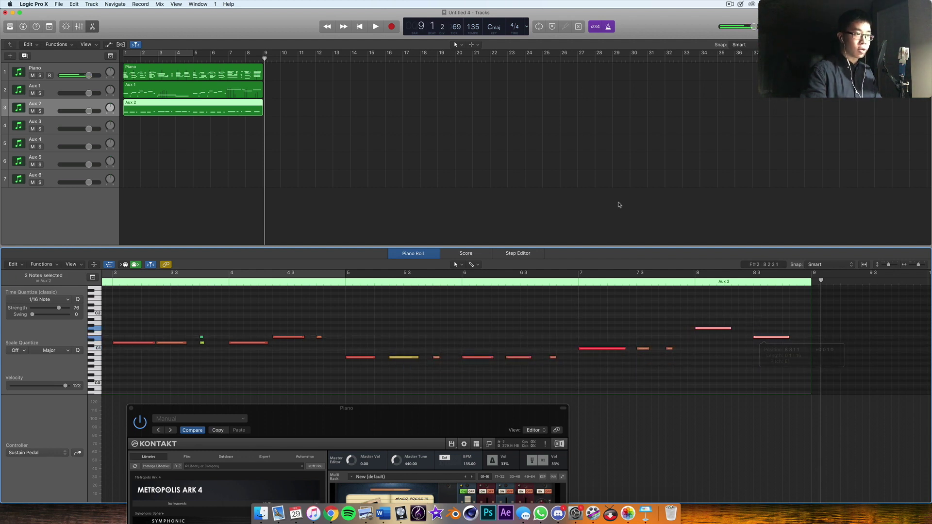
- Play the arrangement from the start to bar 8 and open the Aux 1 region's notes for inspection
click(541, 198)
key(Return)
key(space)
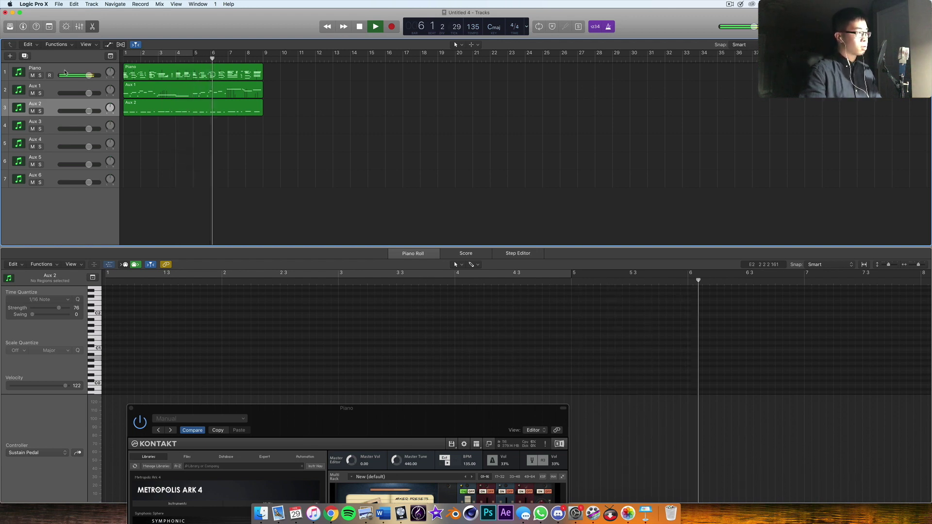
drag(366, 421, 400, 268)
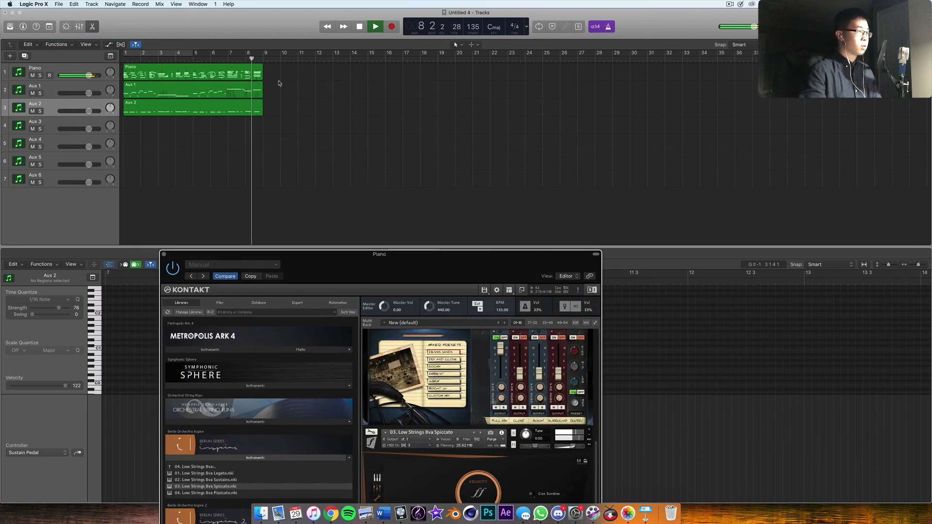
click(246, 96)
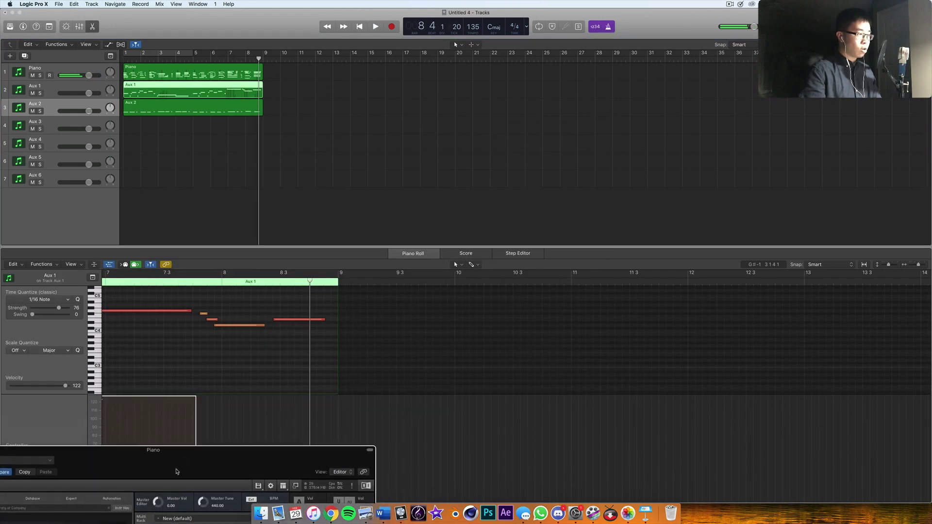
click(339, 112)
- Delete the Piano region, play the two remaining parts from the start into bar 3, and open the Aux 1 region
click(241, 77)
key(Delete)
key(Return)
key(space)
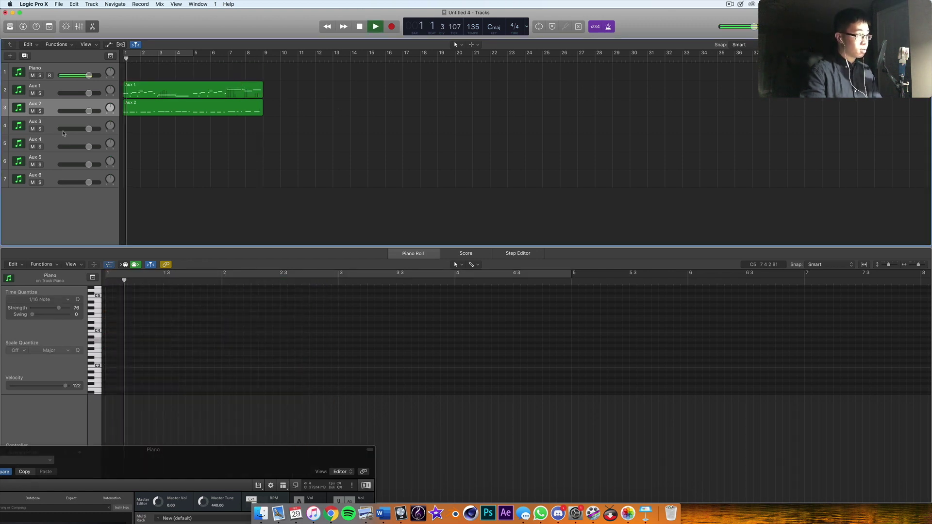
drag(185, 454, 119, 493)
click(185, 94)
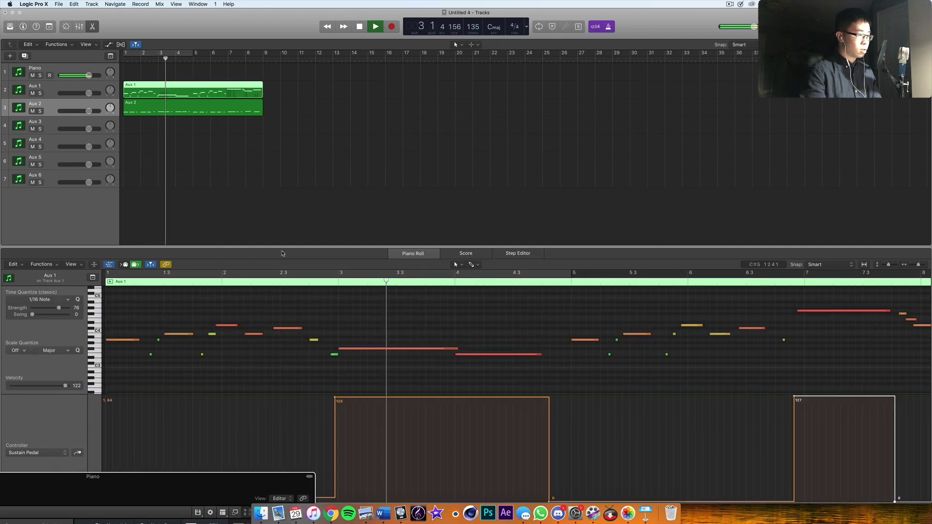
key(space)
- Nudge the three main bar 2 notes of Aux 1 slightly later and do the same for the matching bar 6 notes
drag(223, 312, 288, 331)
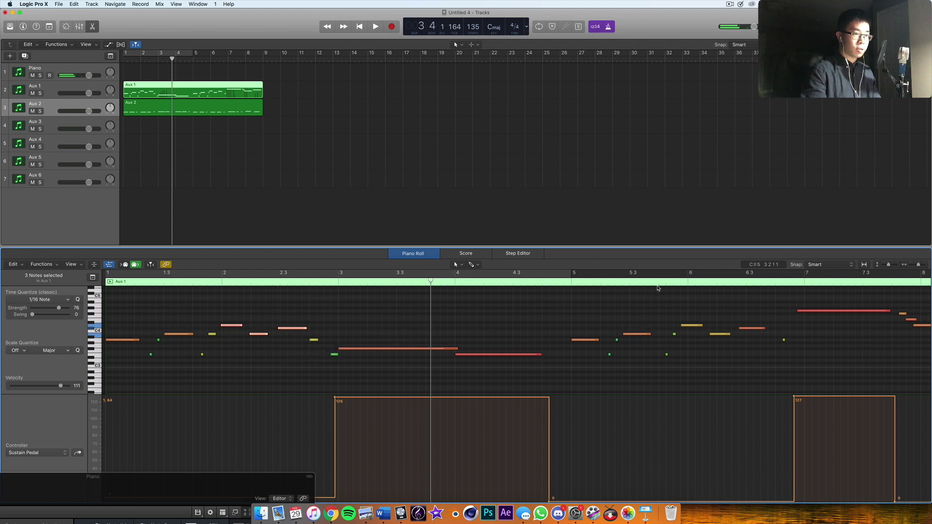
drag(690, 312, 757, 332)
click(66, 222)
- Return to the start, bring Kontakt forward, and browse the libraries and the Berlin Brass folders for a brass instrument
key(Return)
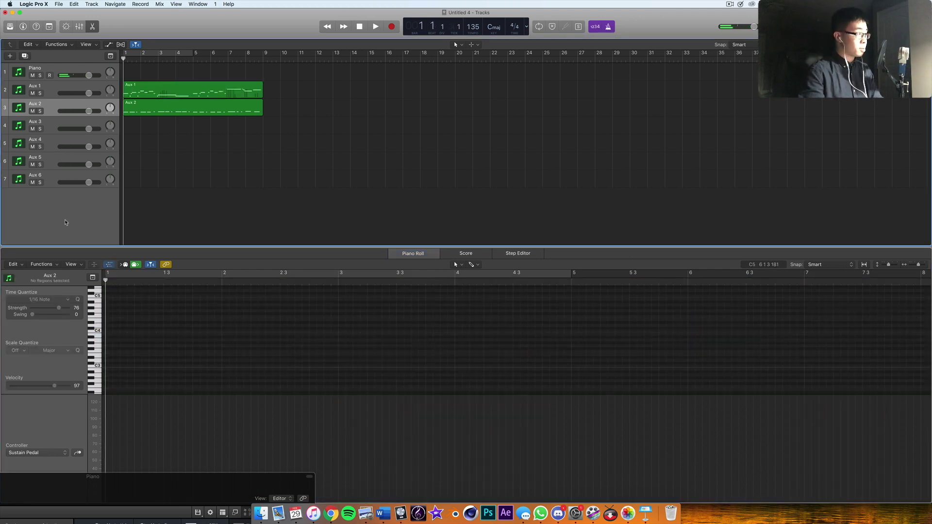
drag(148, 493, 395, 40)
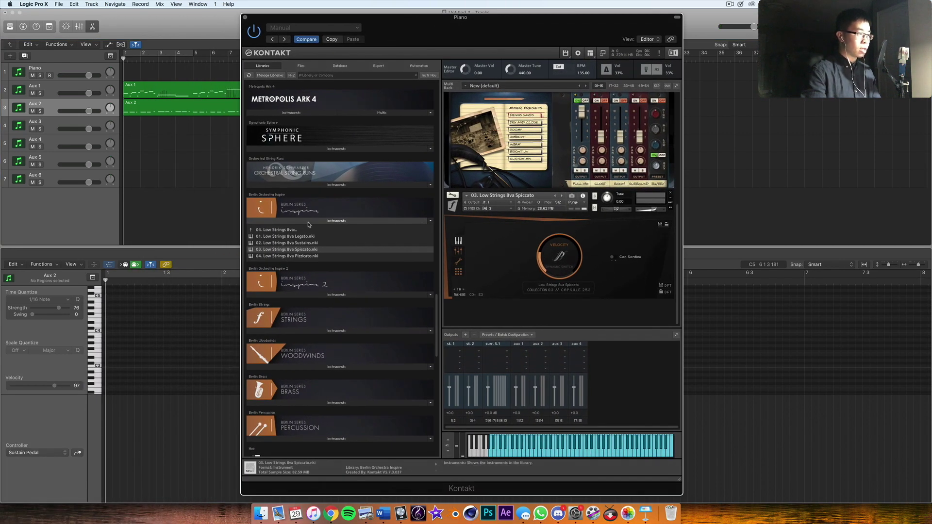
click(308, 225)
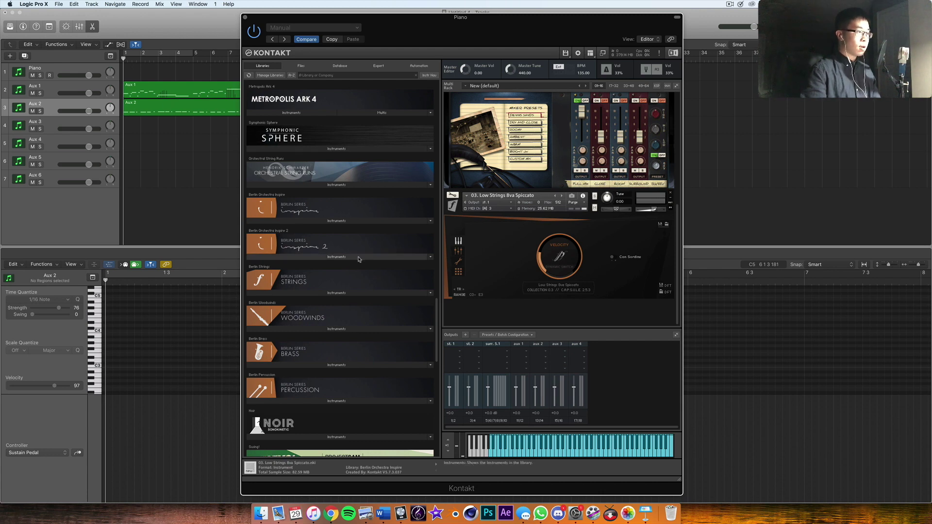
scroll(360, 253, down, 10)
scroll(360, 253, down, 6)
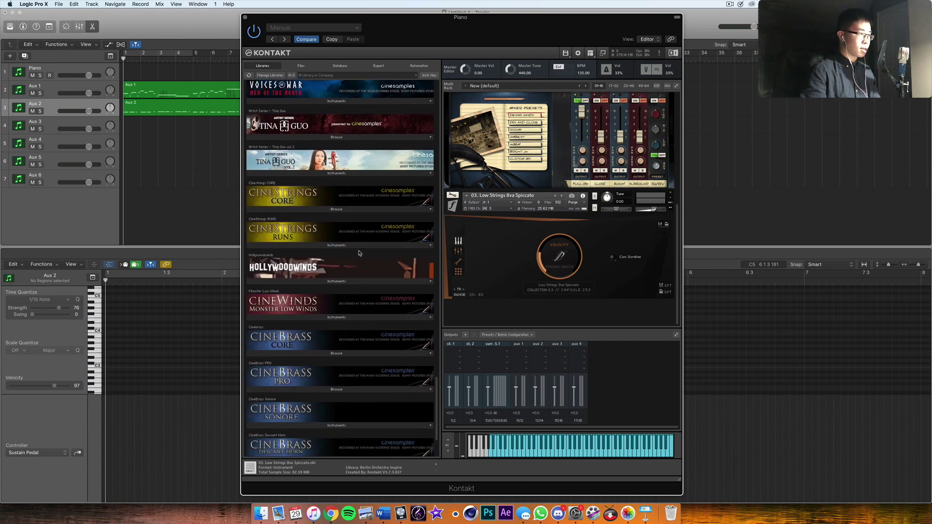
scroll(359, 253, up, 12)
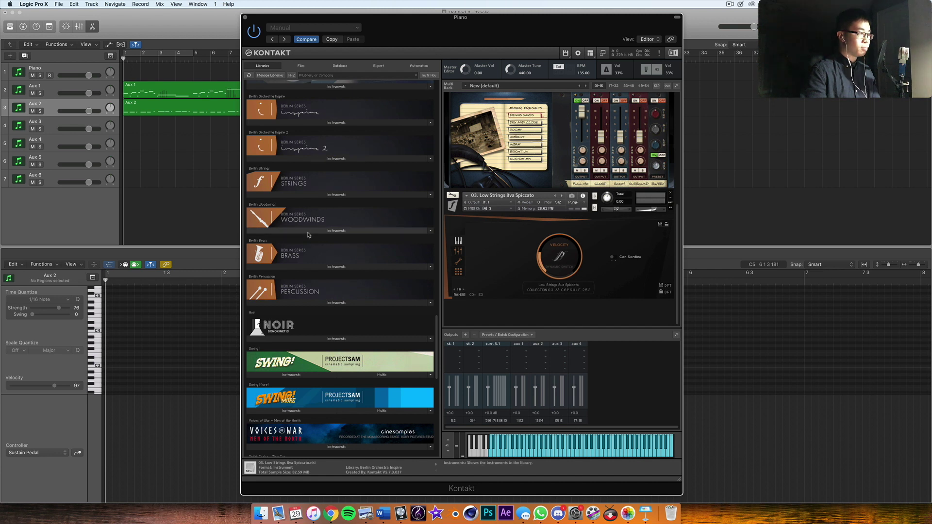
click(282, 267)
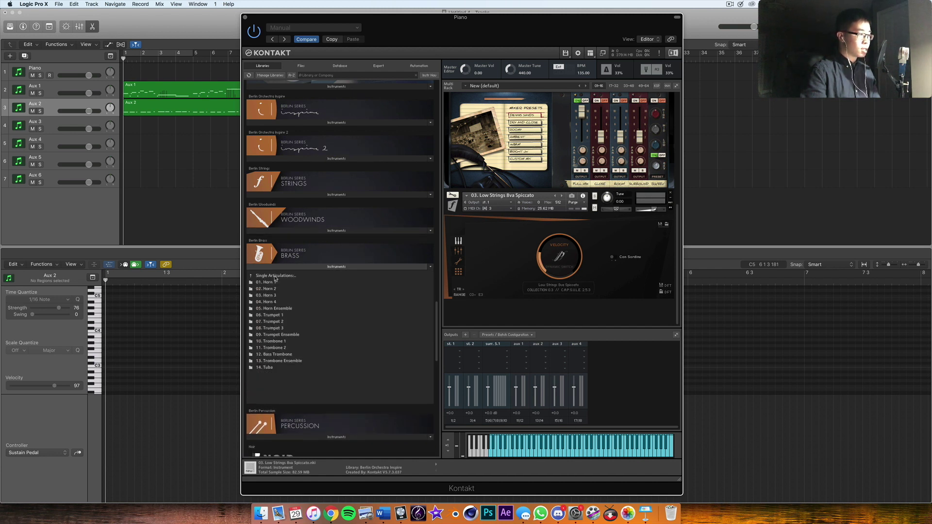
click(279, 266)
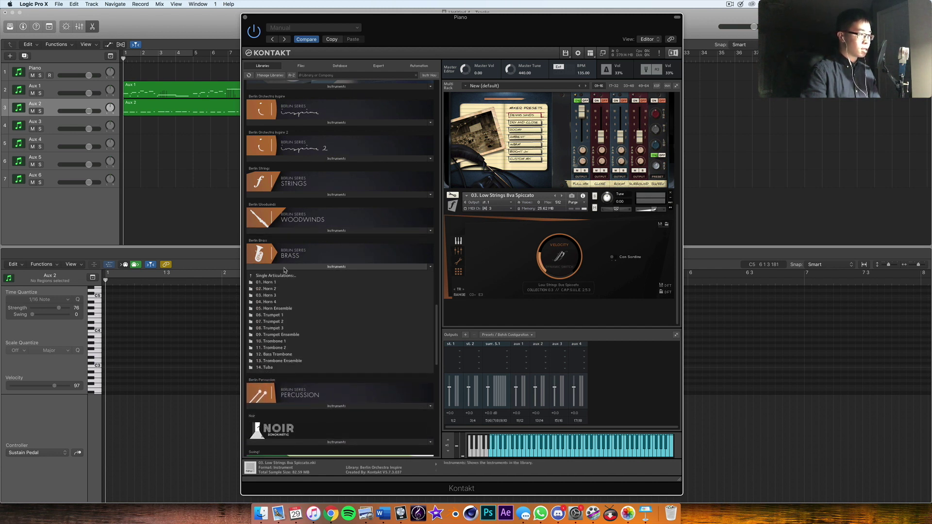
- Load the Brass Whole Ensemble Staccato instrument from the Brass folder of Berlin Orchestra Inspire
click(323, 124)
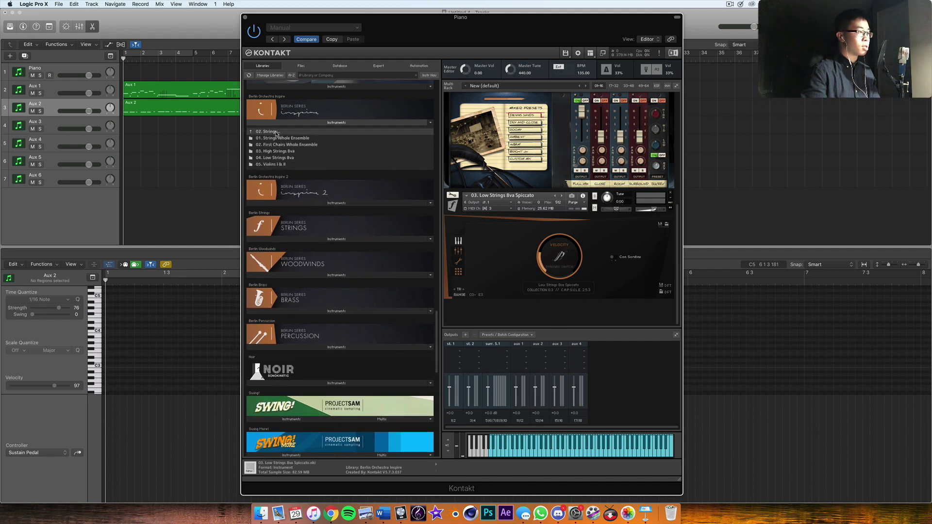
click(277, 132)
click(303, 145)
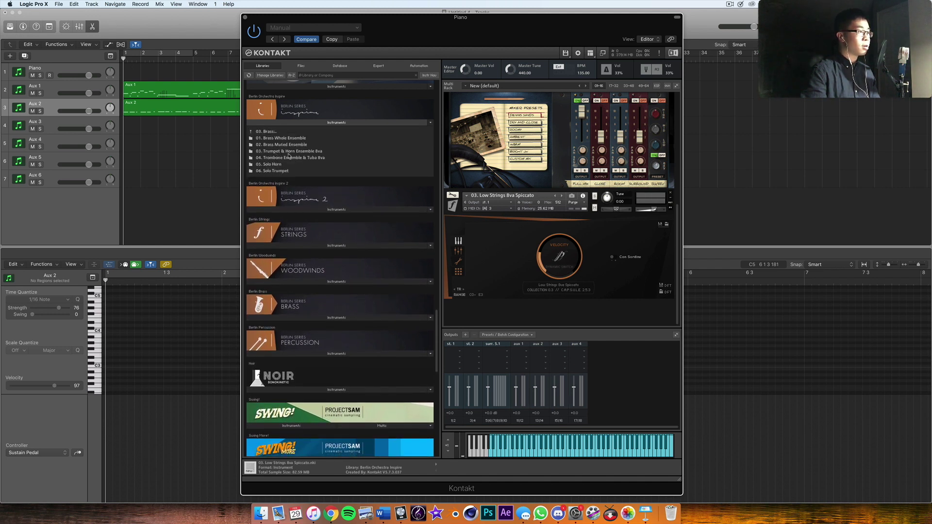
click(304, 138)
double_click(326, 151)
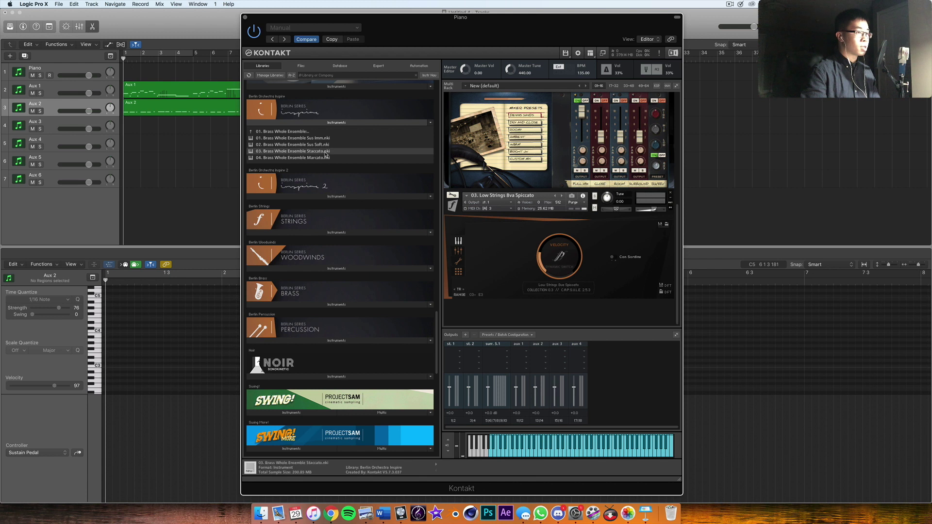
- Record a staccato brass chord part on the Aux 3 track from bar 1 through bar 8, and move Kontakt clear of the notes
click(56, 122)
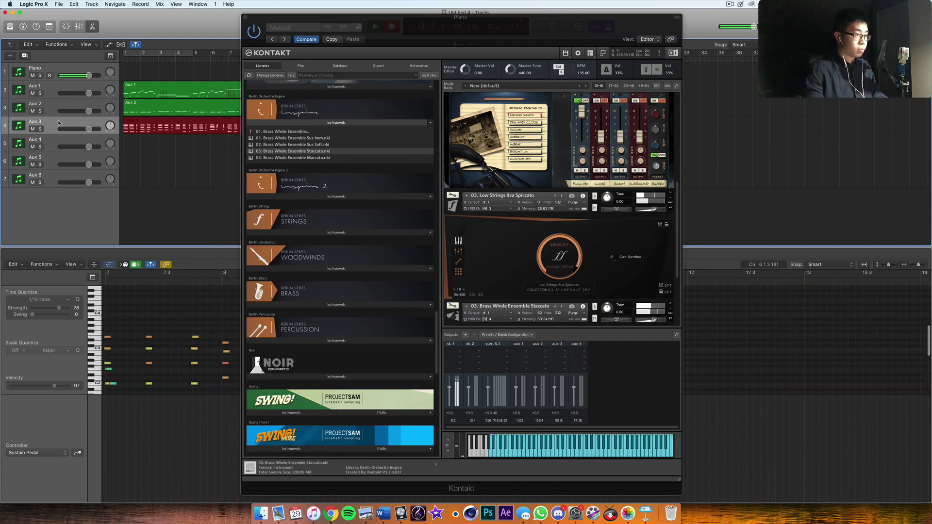
key(space)
drag(417, 26, 94, 461)
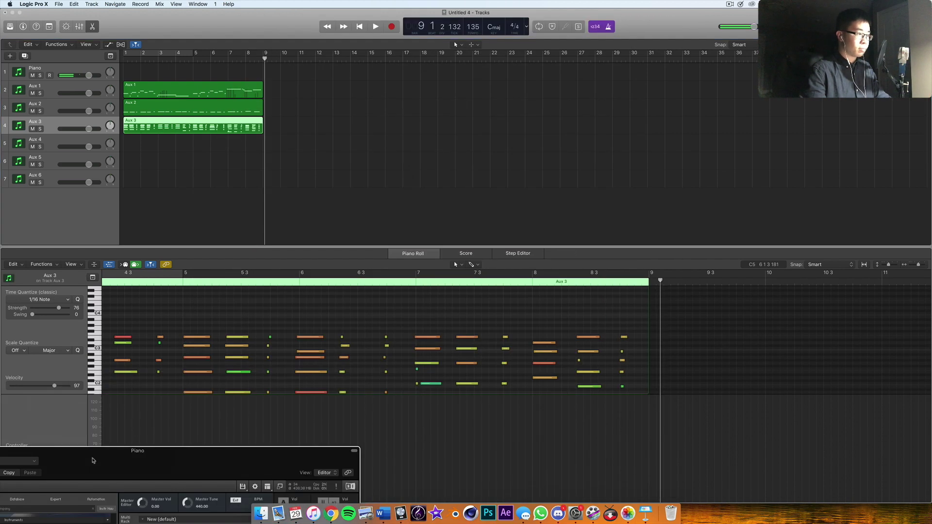
- Quantize all notes in the Aux 3 region to 1/16 notes
click(307, 319)
key(super+a)
key(q)
- Play the arrangement from the start to the end of bar 8 and open the Aux 1 region's notes
key(Return)
key(space)
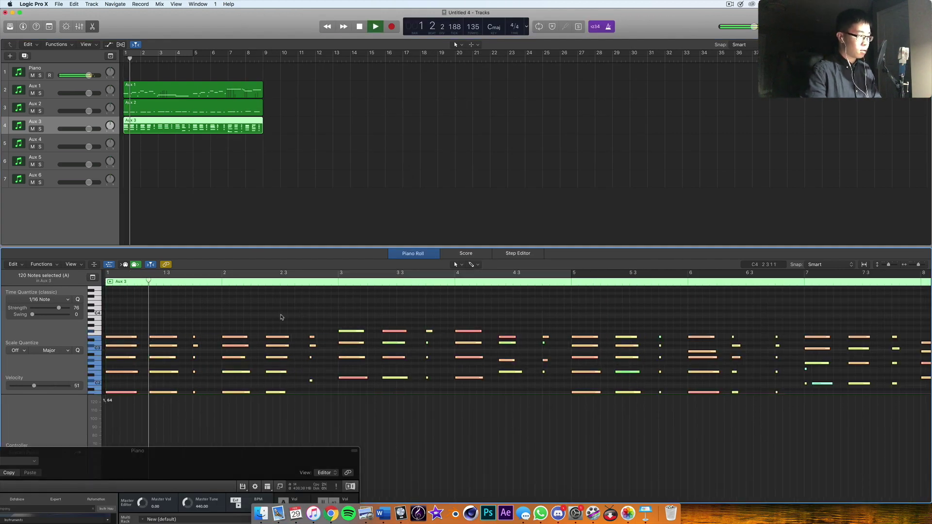
scroll(248, 349, down, 2)
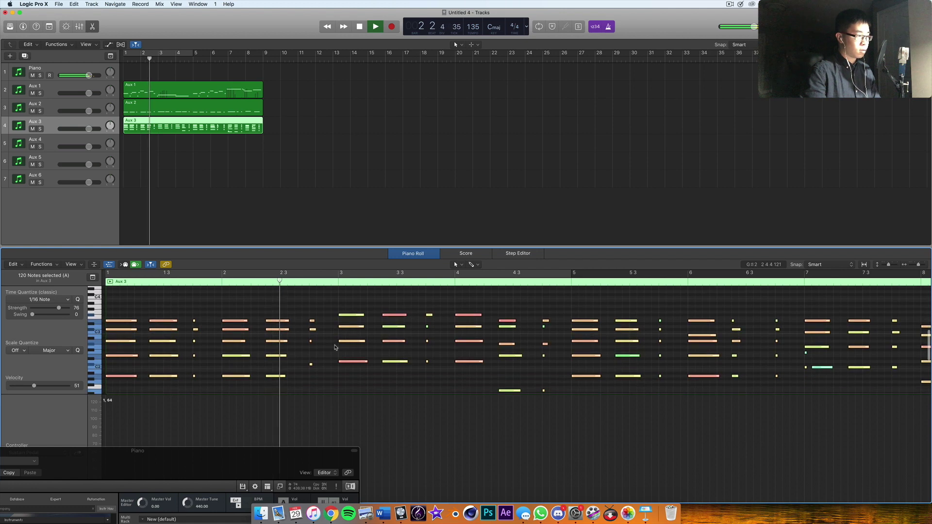
drag(216, 465, 278, 413)
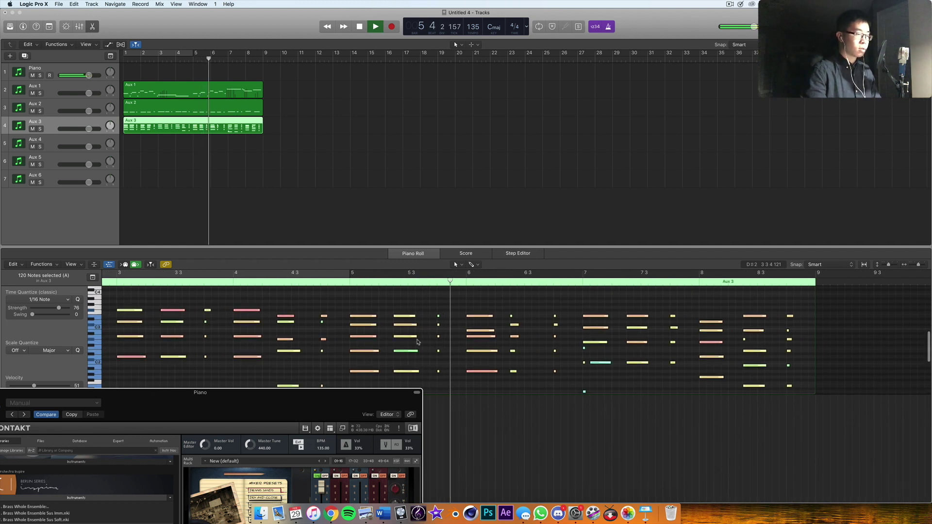
click(234, 90)
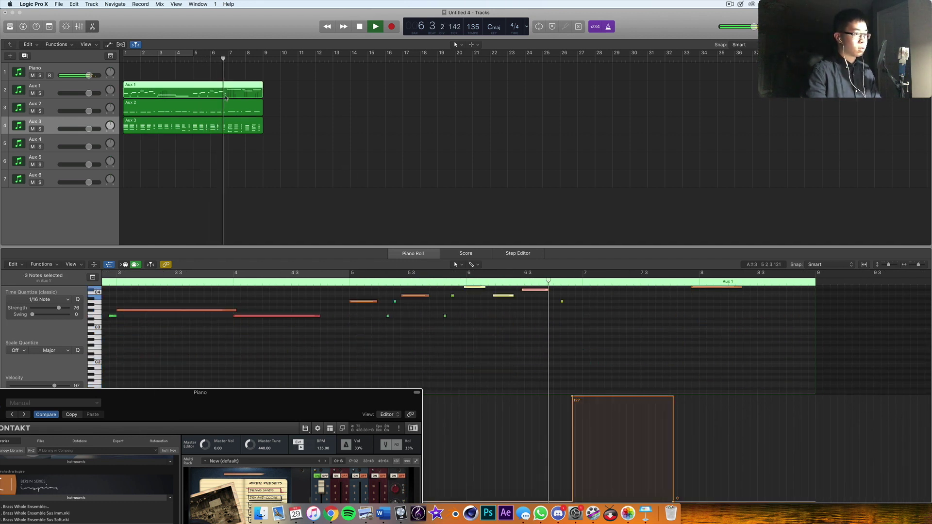
scroll(481, 344, up, 5)
click(488, 353)
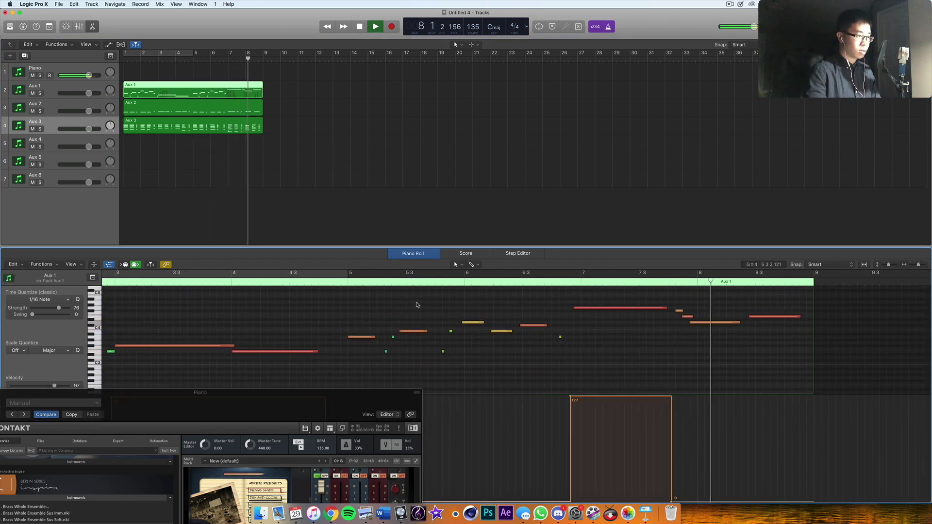
key(space)
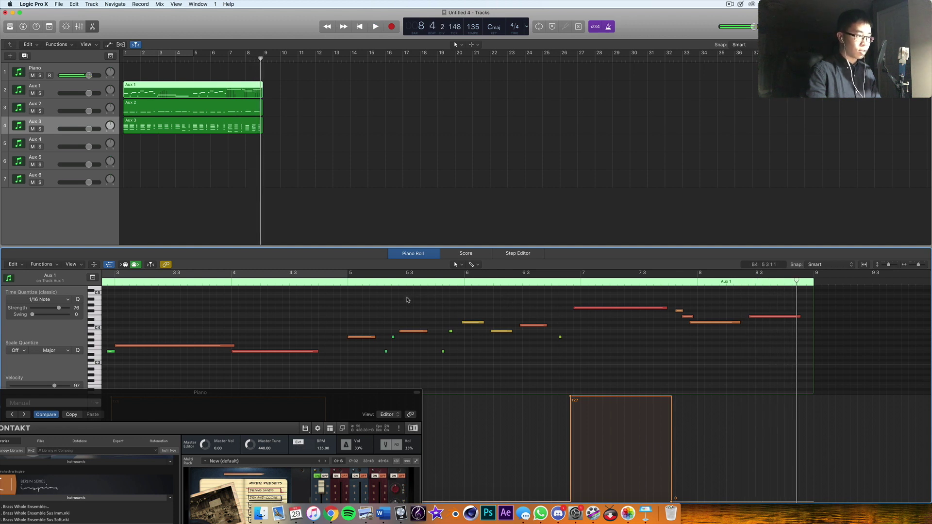
- Shift the Aux 1 notes from the middle of bar 5 onward slightly later and play from just before bar 5
drag(389, 307, 747, 378)
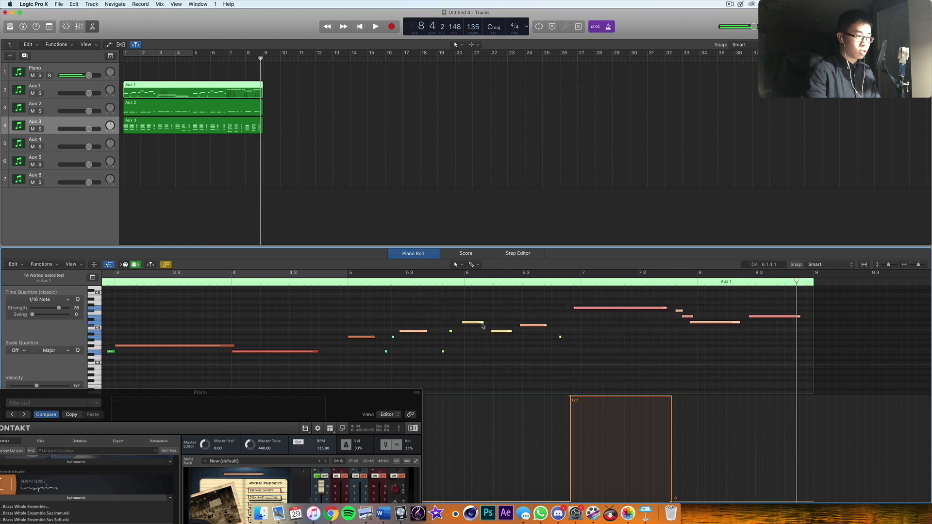
drag(466, 325, 469, 325)
click(425, 299)
click(326, 283)
key(space)
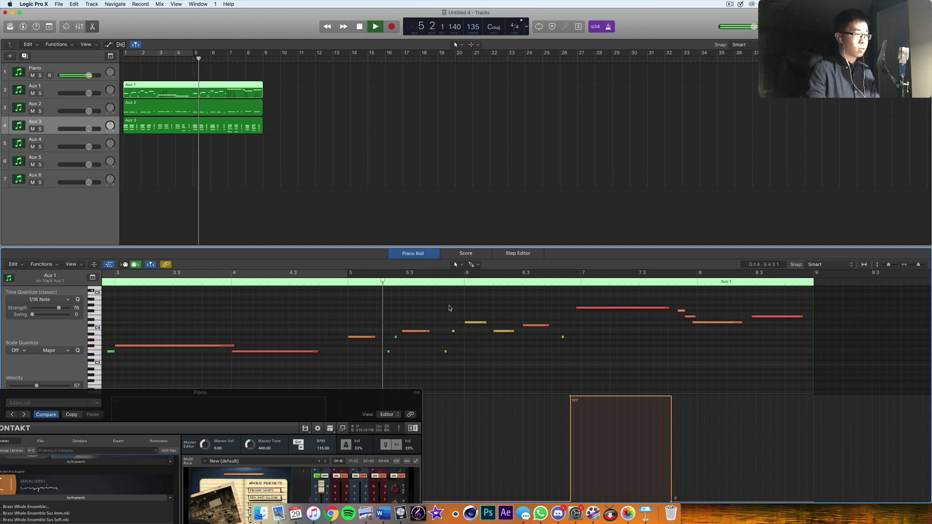
- Set the velocity of the second long note in bar 5 of Aux 1 to 120 and resume playback
drag(429, 313, 424, 343)
key(space)
drag(222, 411, 198, 432)
click(65, 387)
key(space)
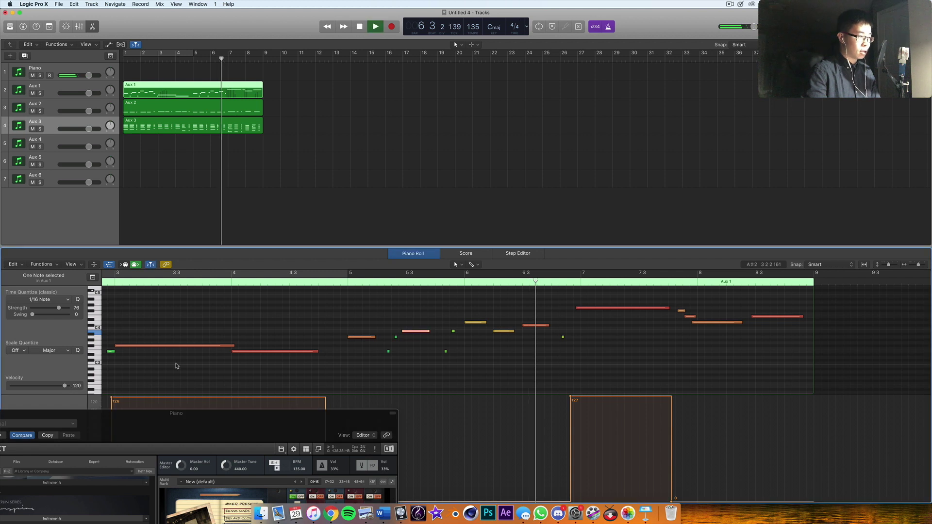
- Nudge the long bar 7 and bar 8 notes of Aux 1 slightly later and add a sustain pedal value of 121 just before bar 8
drag(590, 309, 599, 311)
click(663, 343)
key(space)
drag(700, 324, 702, 324)
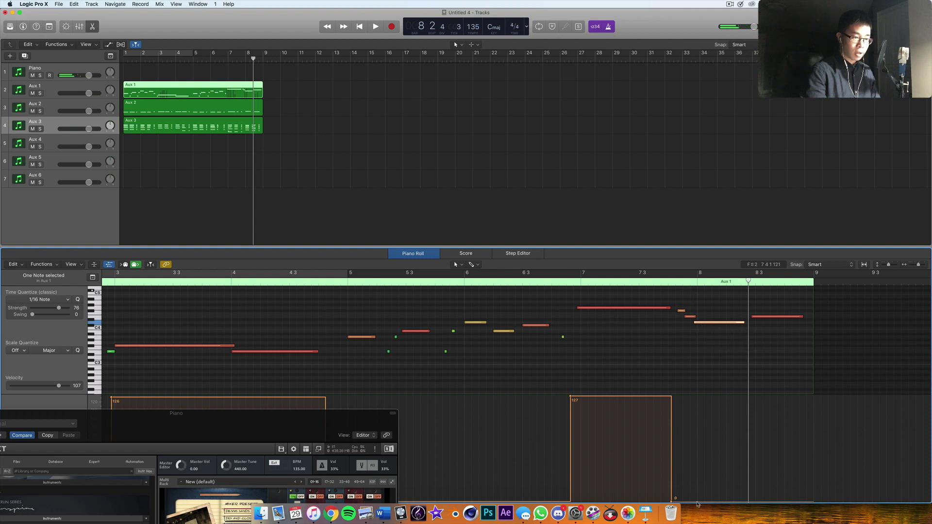
drag(700, 499, 697, 403)
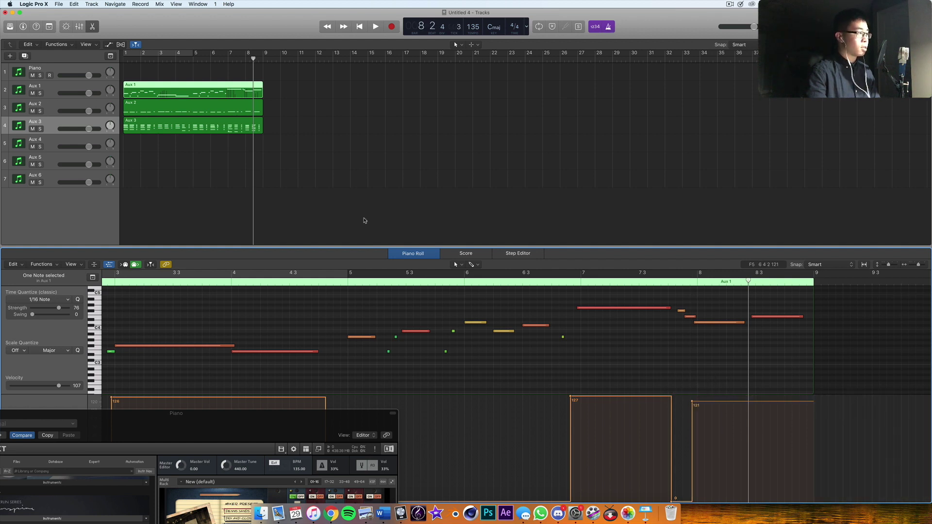
- Select the Aux 4 track, play the arrangement from the start into bar 4, and open the Aux 1 region
click(364, 220)
click(81, 140)
key(Return)
key(space)
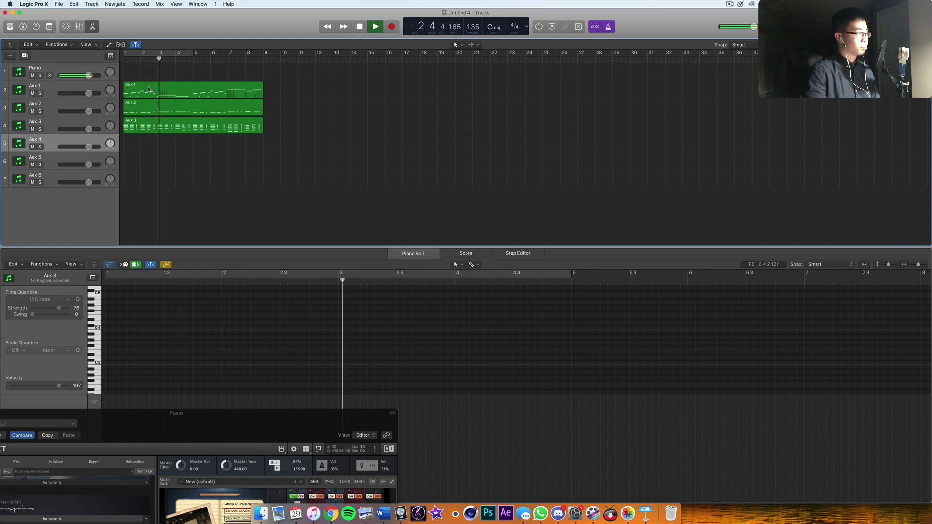
click(148, 89)
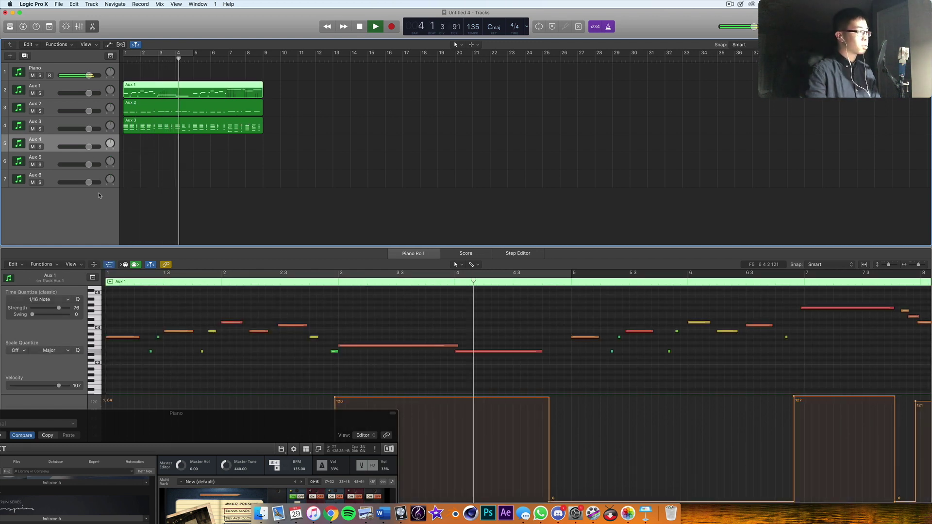
key(space)
- Bring Kontakt forward and load Strings Whole Ensemble Spiccato from the Strings folder of Berlin Orchestra Inspire
drag(238, 430, 497, 93)
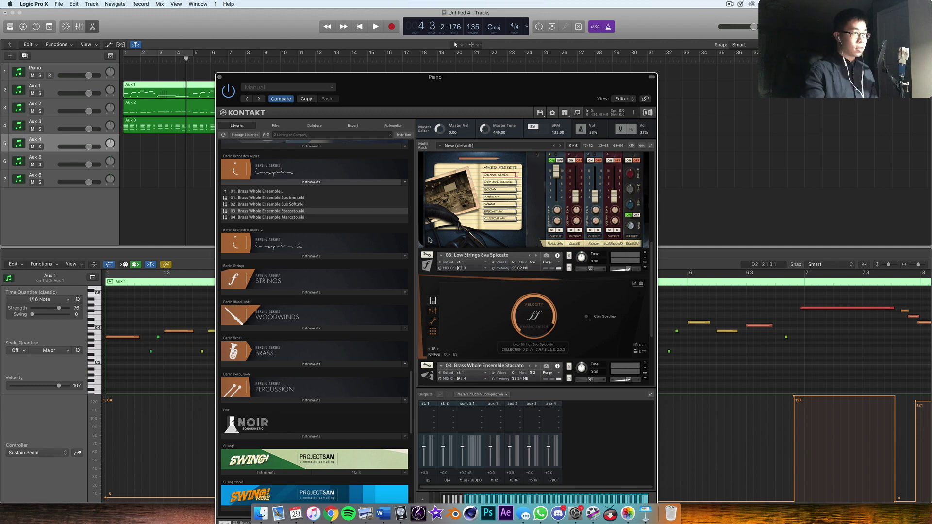
scroll(556, 275, down, 3)
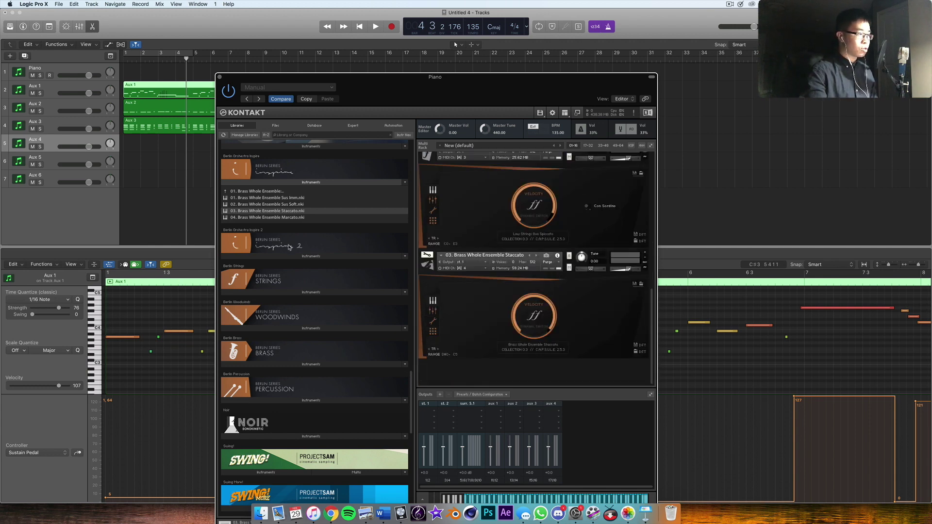
click(270, 192)
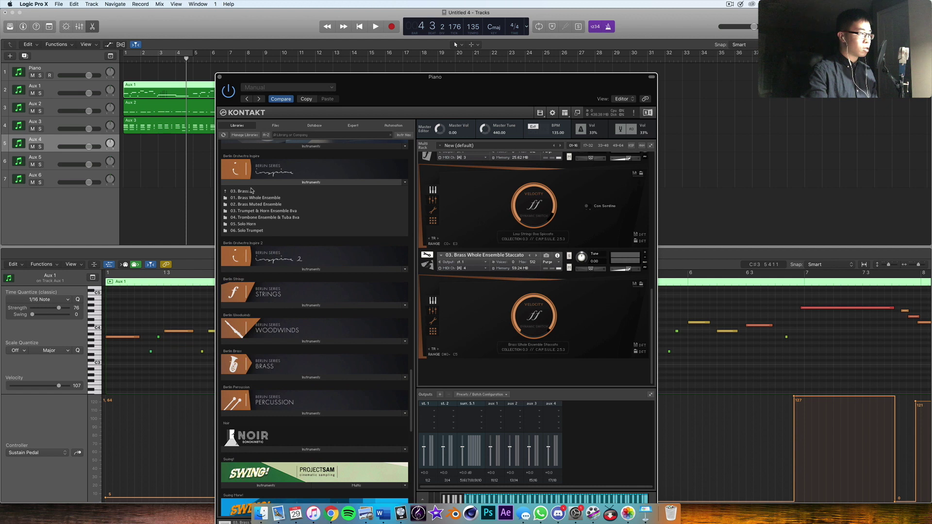
click(251, 192)
click(255, 204)
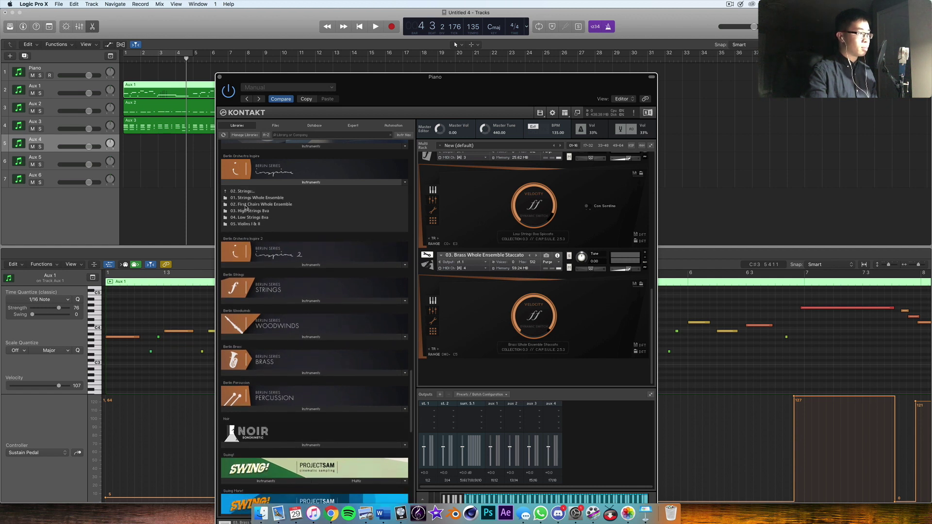
click(263, 198)
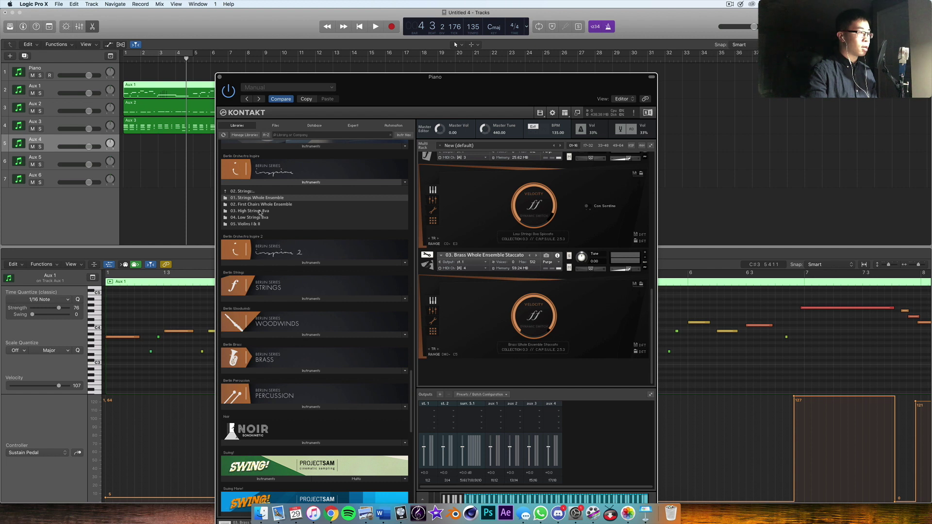
double_click(258, 198)
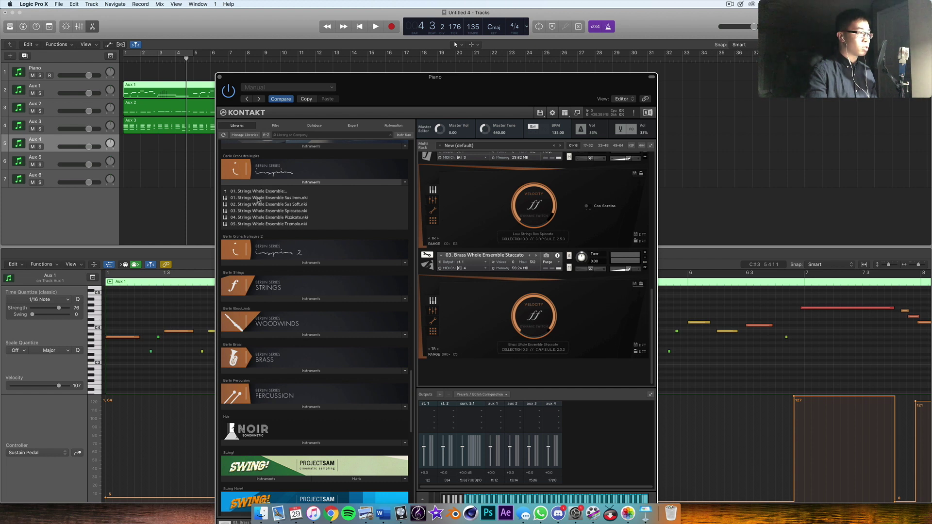
double_click(299, 213)
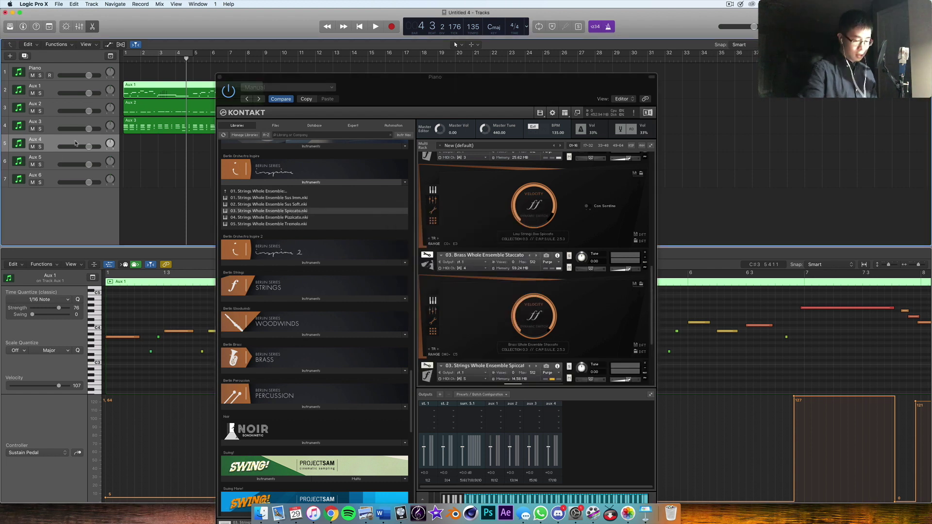
- Record a spiccato strings part on the Aux 4 track from bar 1 through bar 8
scroll(141, 142, down, 1)
click(142, 142)
key(Return)
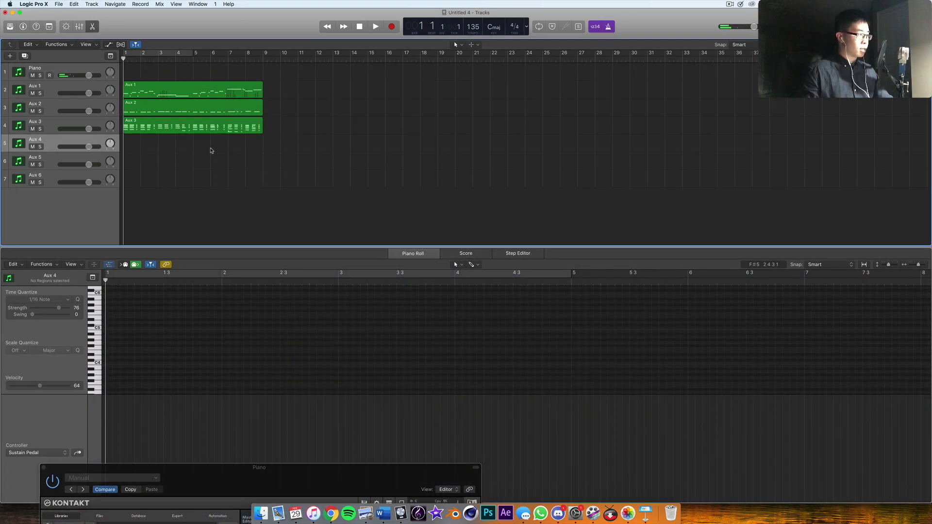
key(space)
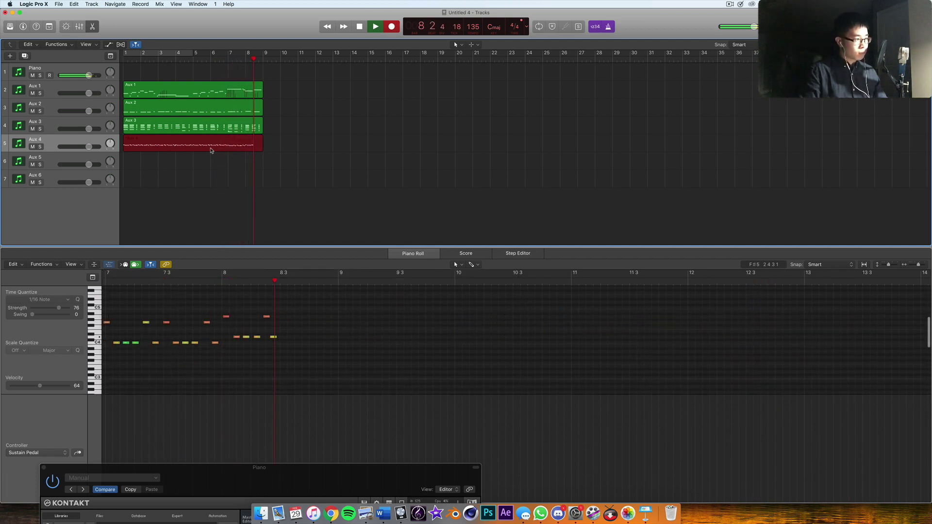
key(space)
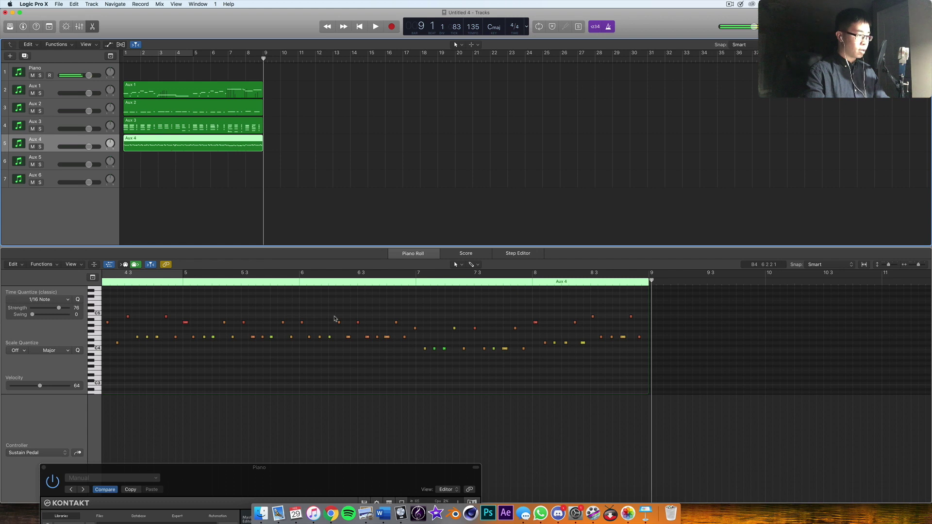
- Play the arrangement with the new Aux 4 strings part from the start to the end of bar 7
key(Return)
key(space)
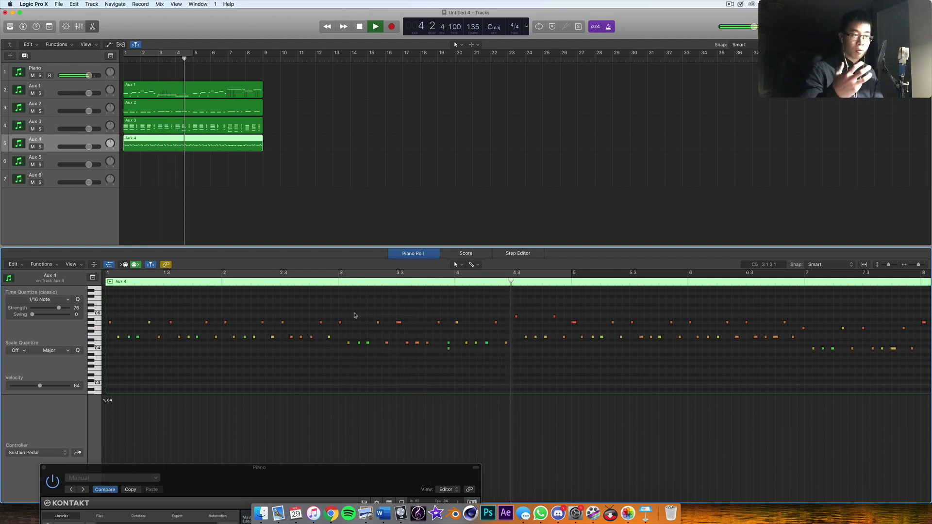
scroll(515, 334, right, 6)
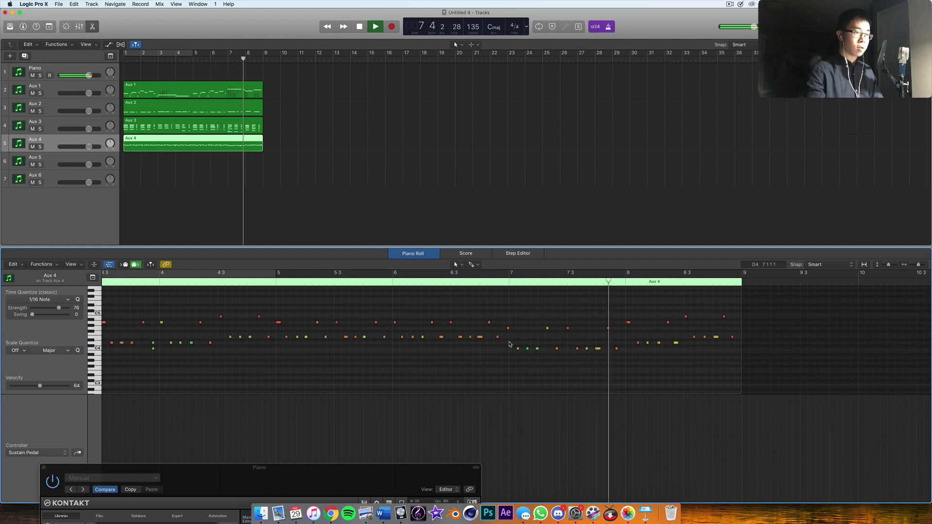
key(space)
- Transpose the bar 7 notes of Aux 4 upward, raise the seven repeated lower notes further, and play from just before bar 7
drag(508, 313, 621, 375)
drag(508, 328, 597, 328)
click(503, 284)
key(space)
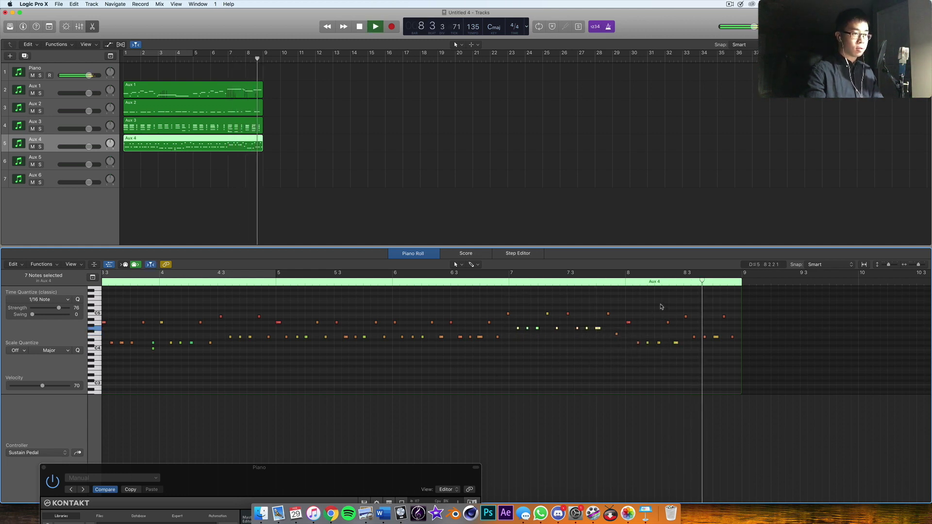
mouse_move(622, 311)
mouse_down()
mouse_move(676, 329)
mouse_move(627, 316)
mouse_up()
- Return to the start, open the Aux 3 region's notes for inspection, and bring the Kontakt window back into view
click(485, 194)
key(Return)
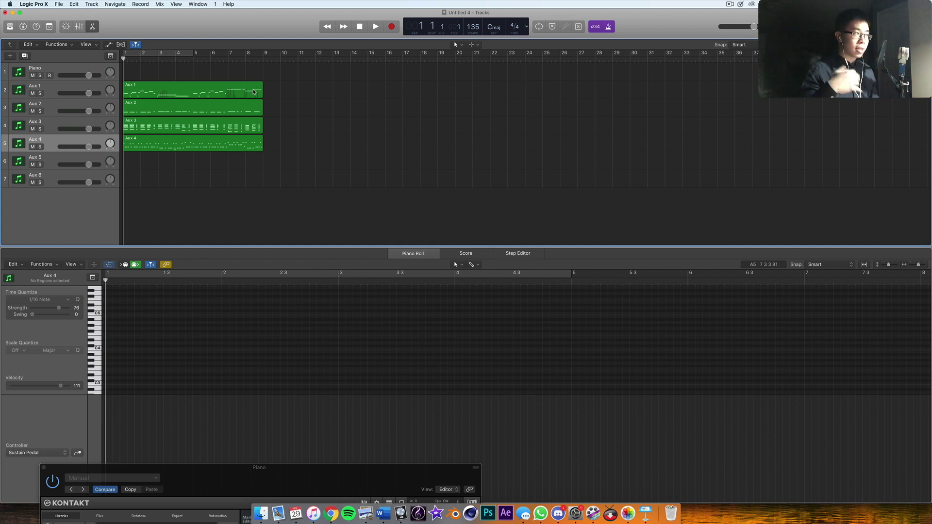
click(143, 130)
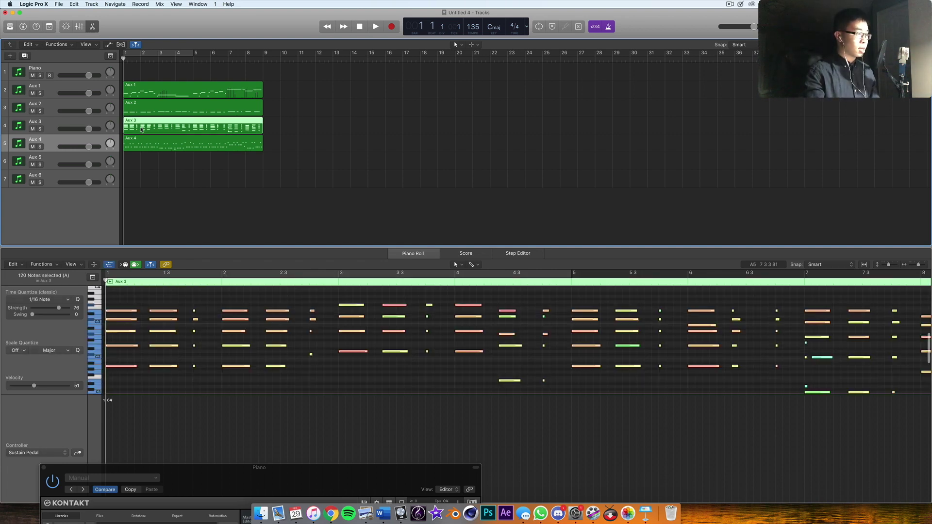
click(238, 216)
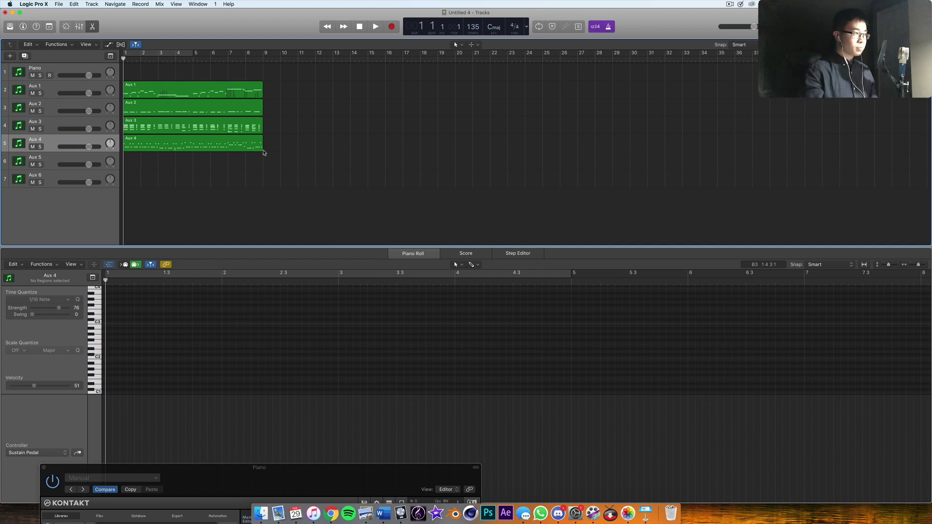
drag(276, 478, 369, 320)
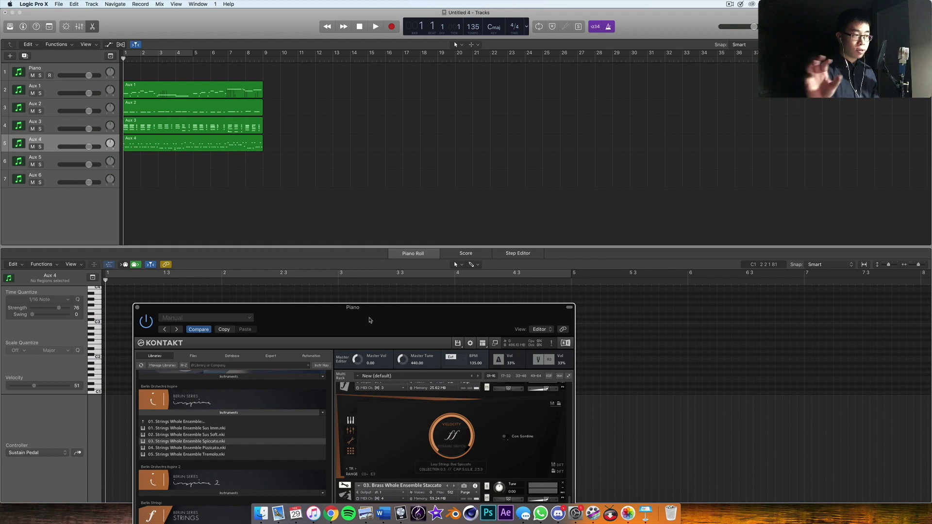